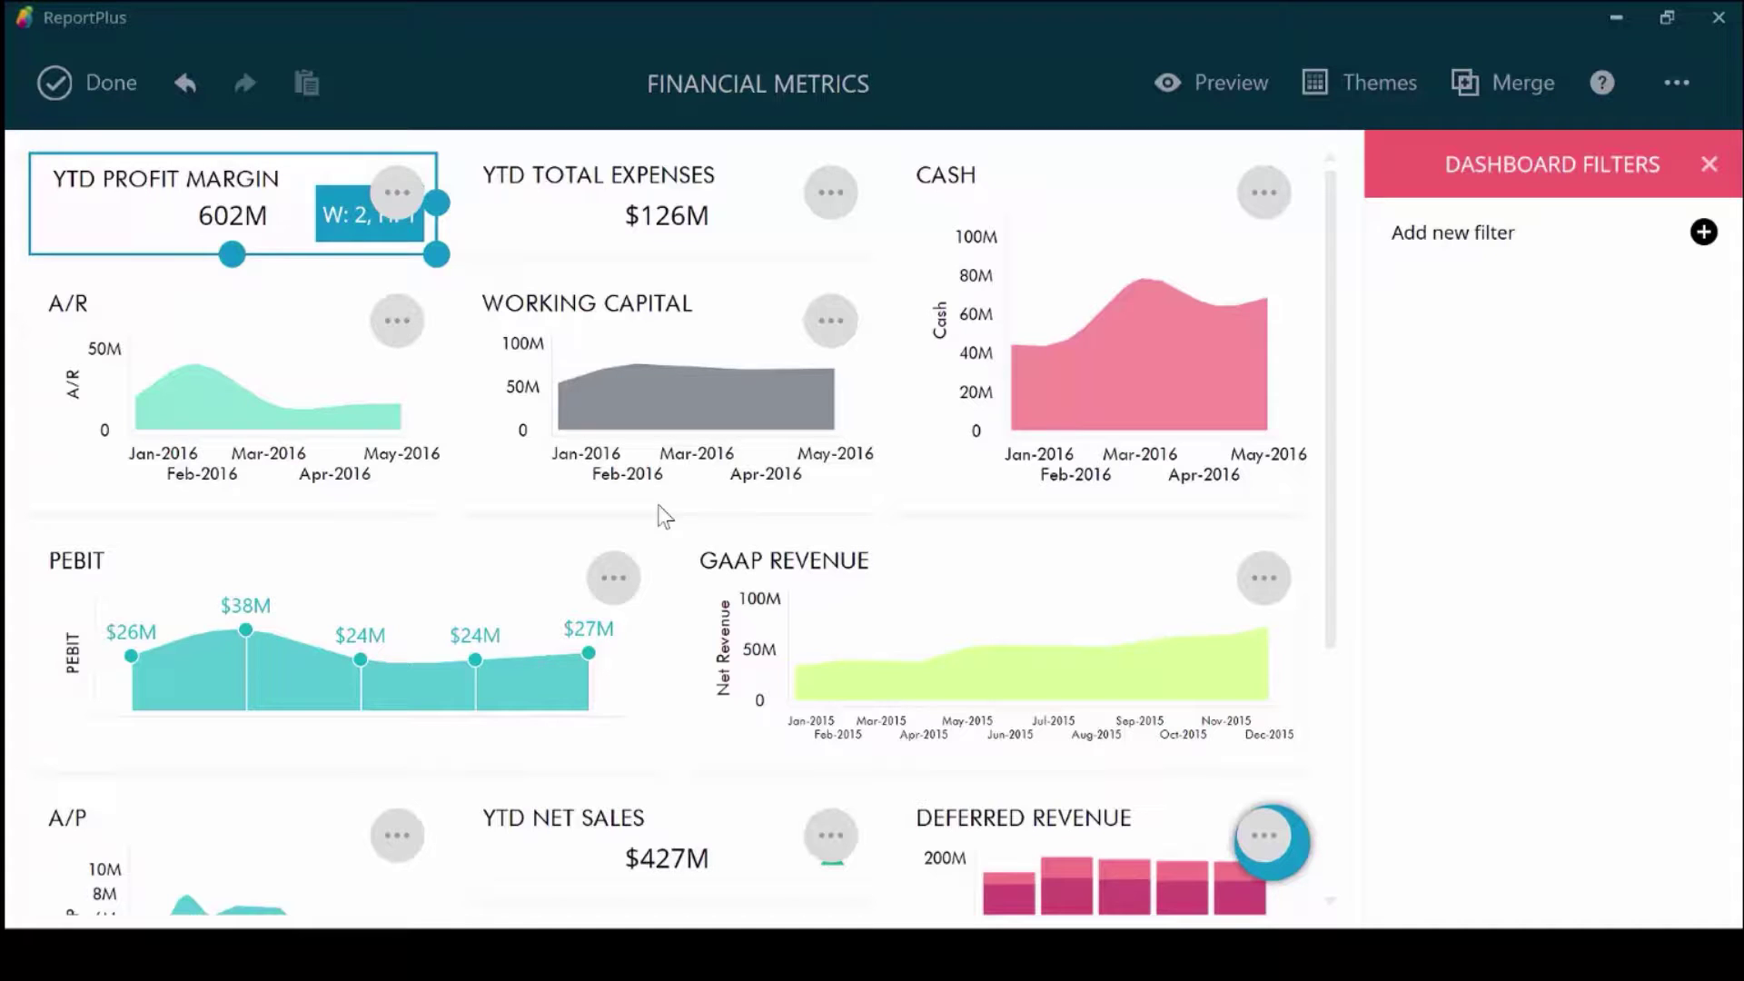
Start a new widget and browse the New Data Source tiles, from spreadsheets to social and analytics sources.
drag(1326, 368, 1340, 281)
scroll(1335, 590, down, 3)
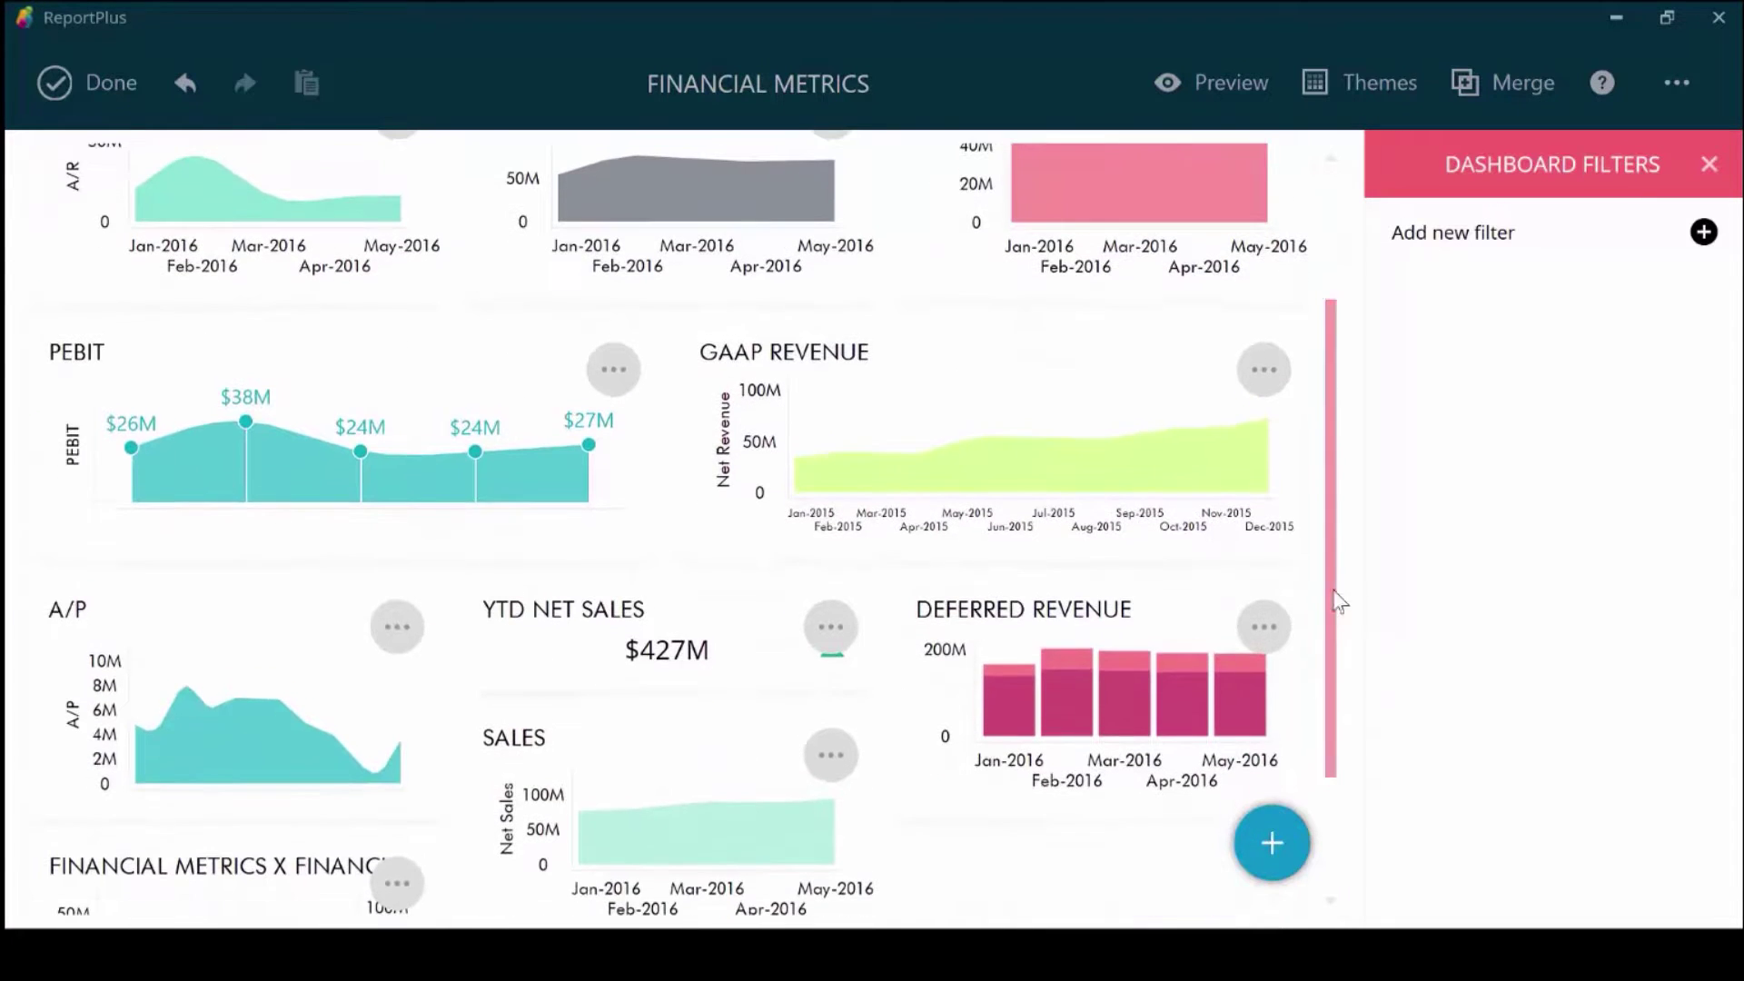
click(1269, 842)
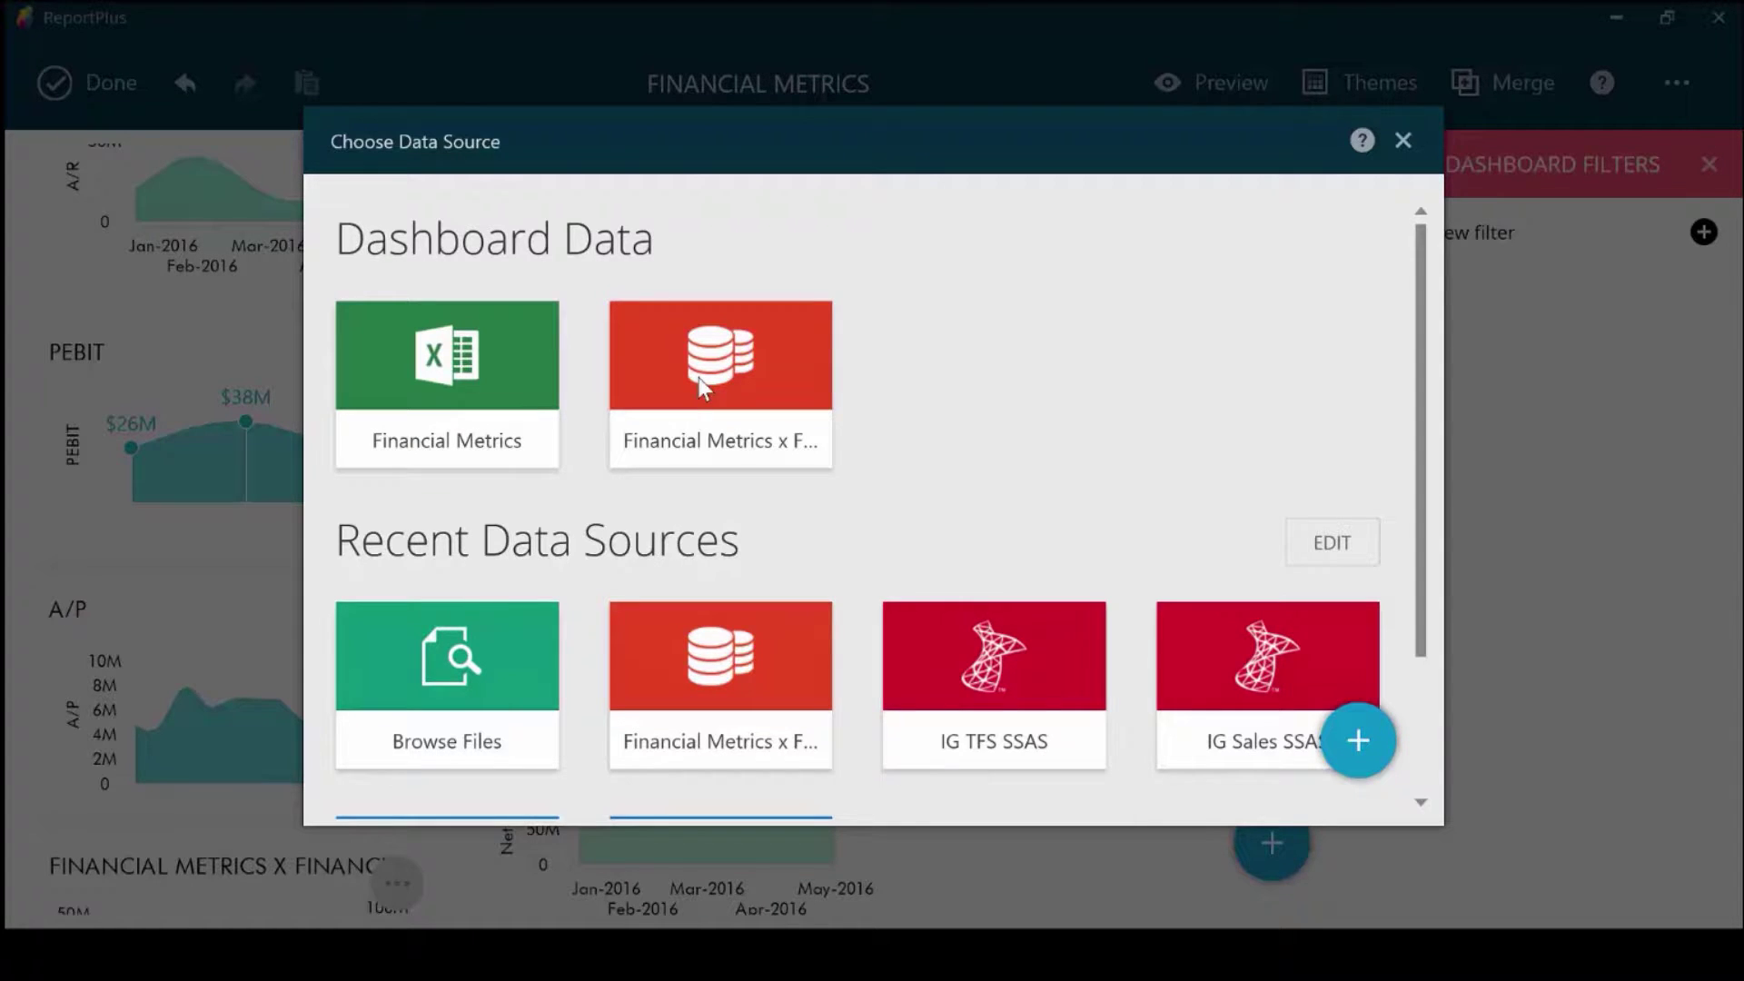
scroll(1424, 572, down, 2)
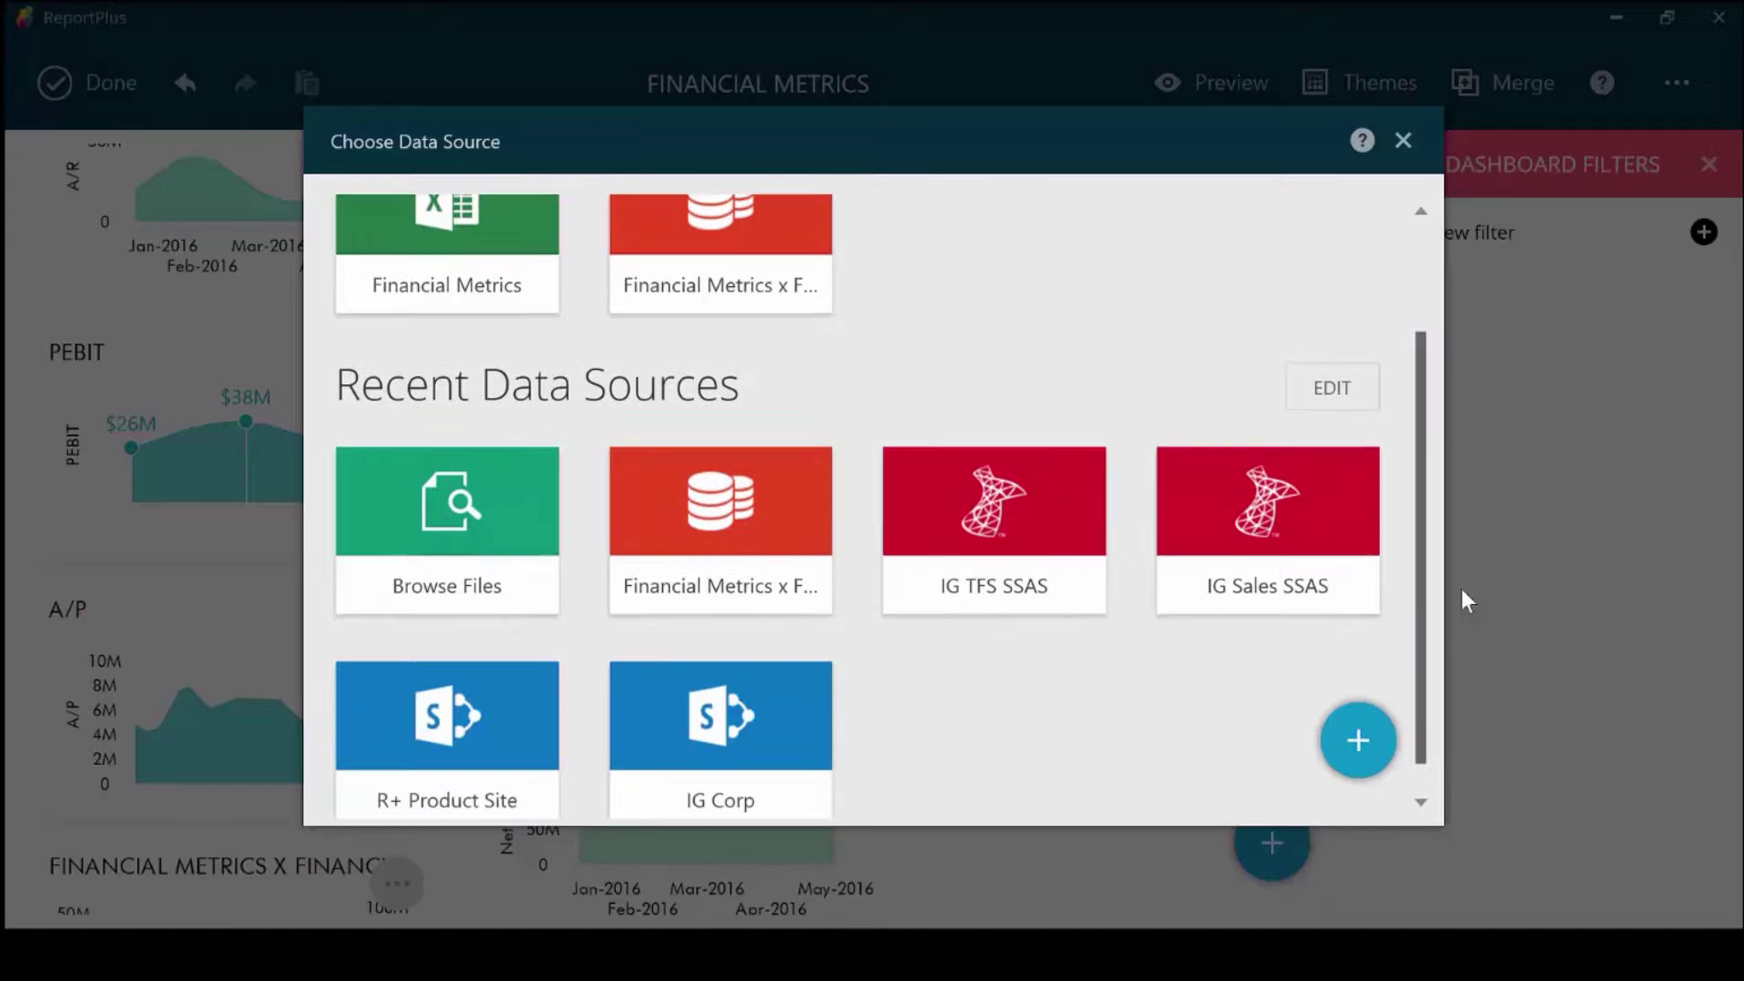
click(1364, 742)
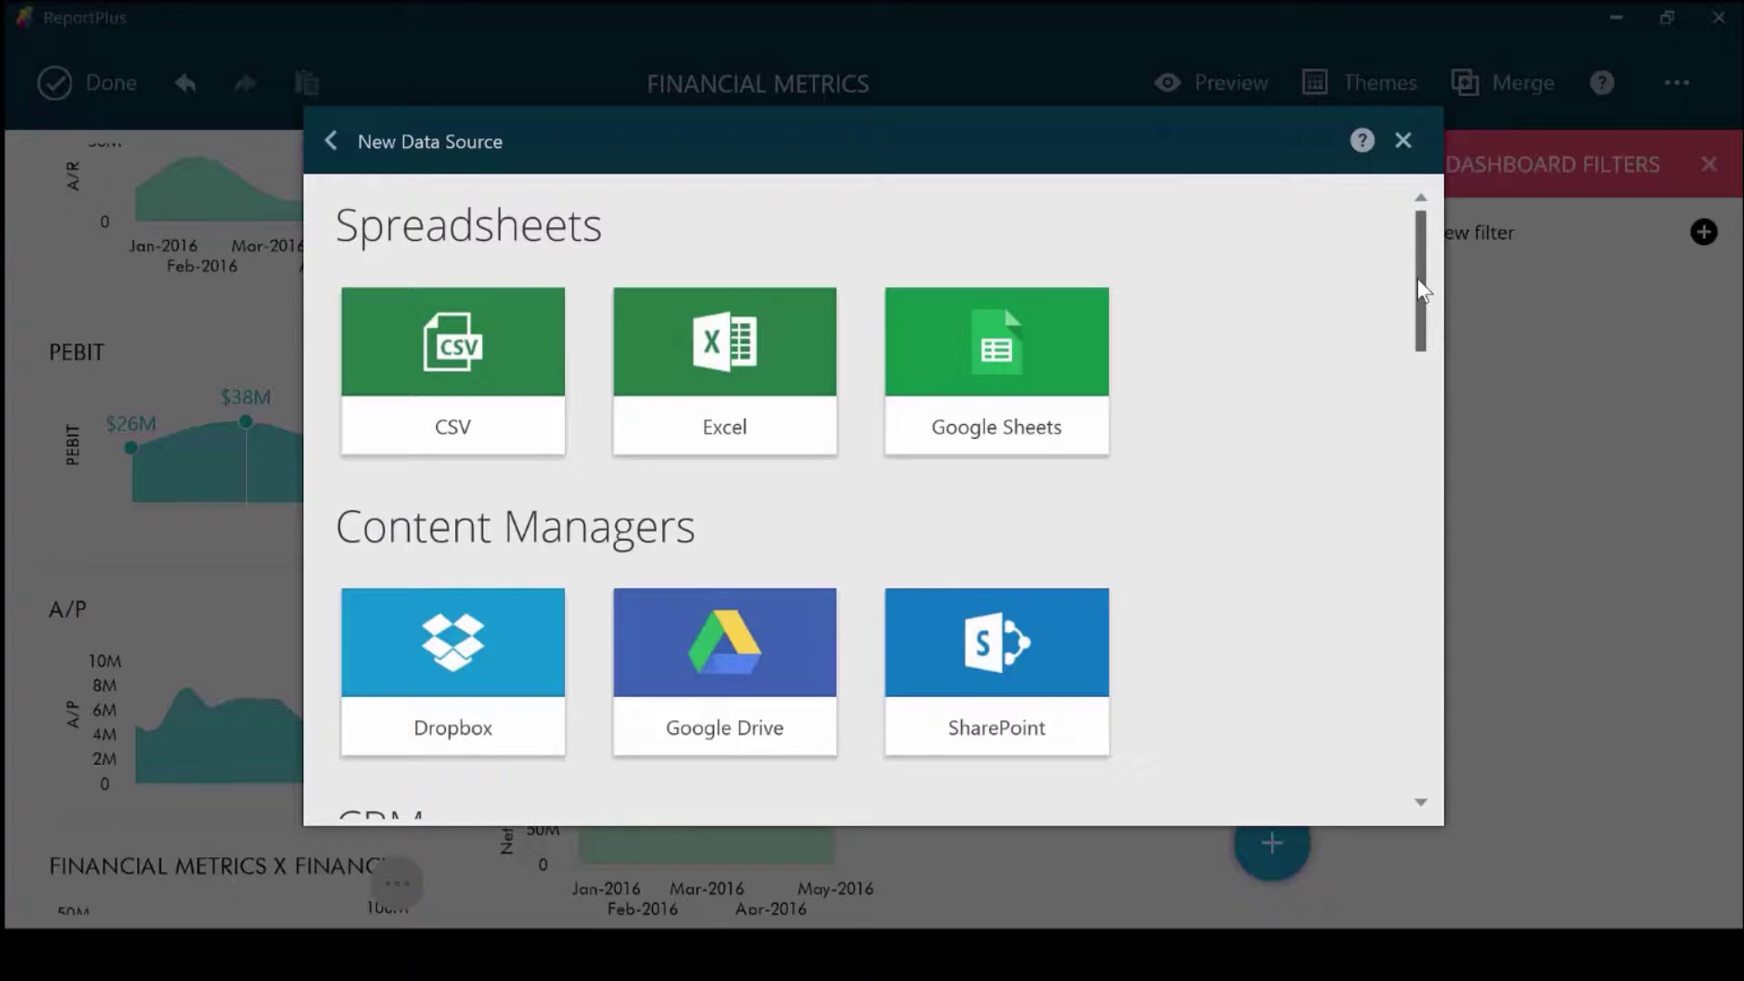
drag(1417, 301, 1415, 553)
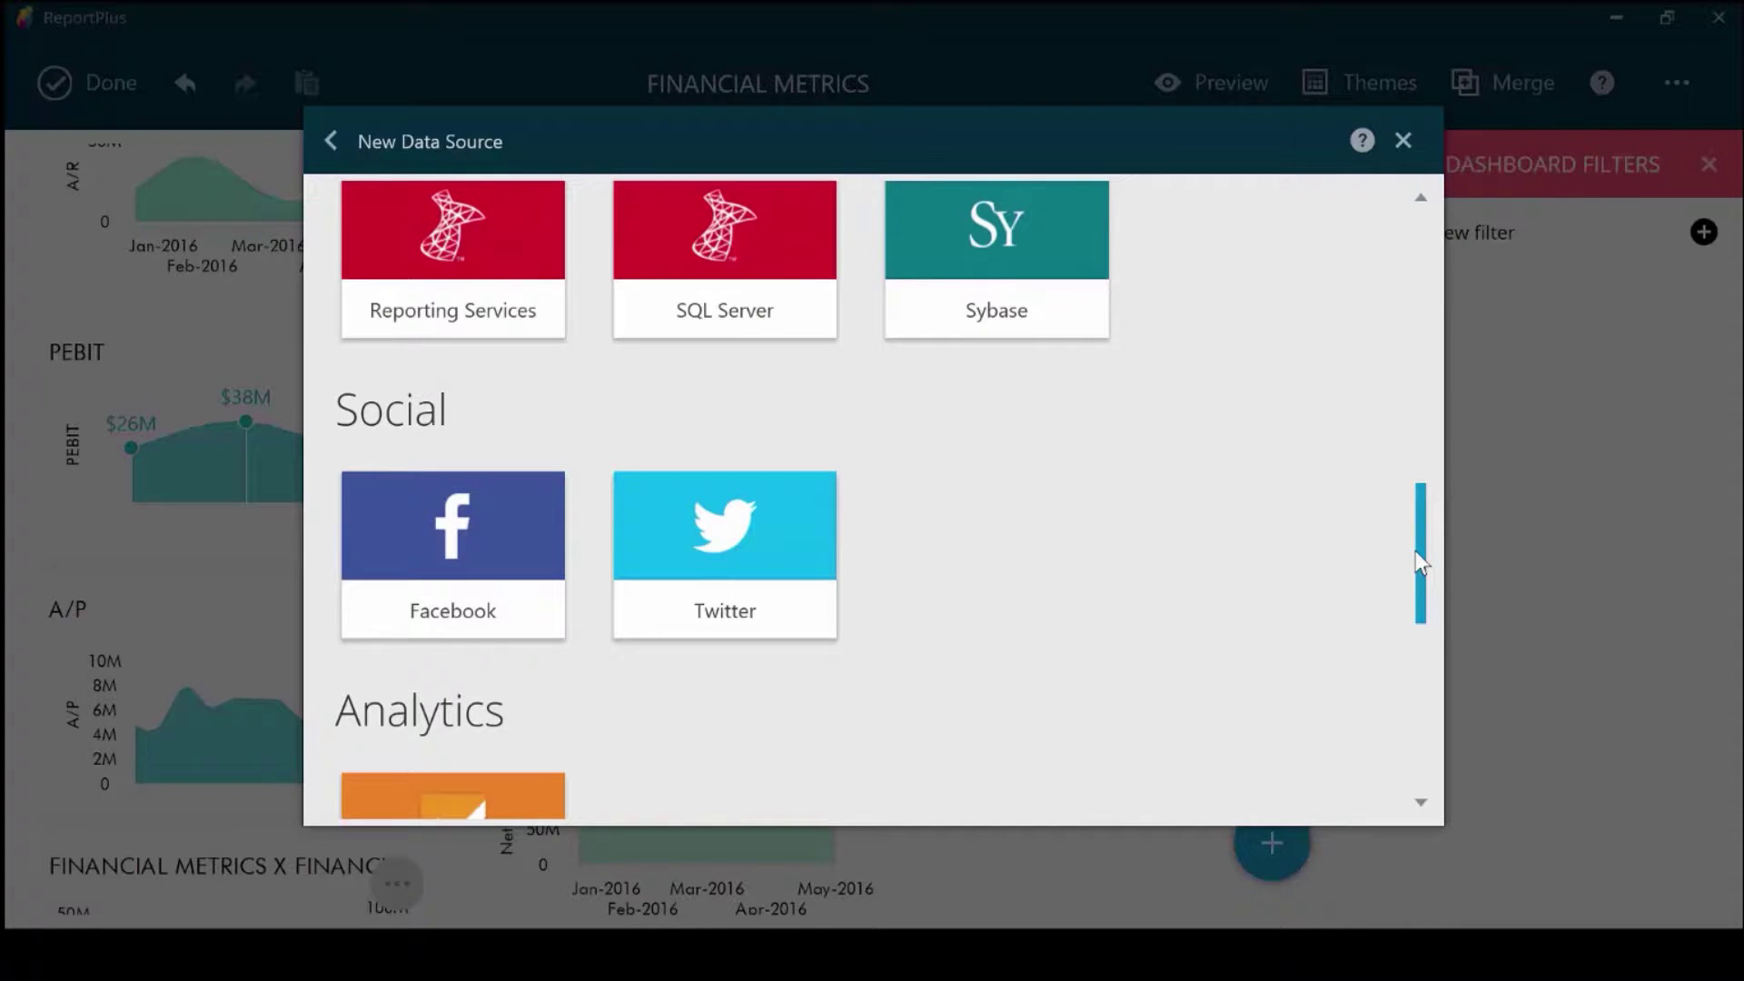
drag(1420, 563, 1375, 303)
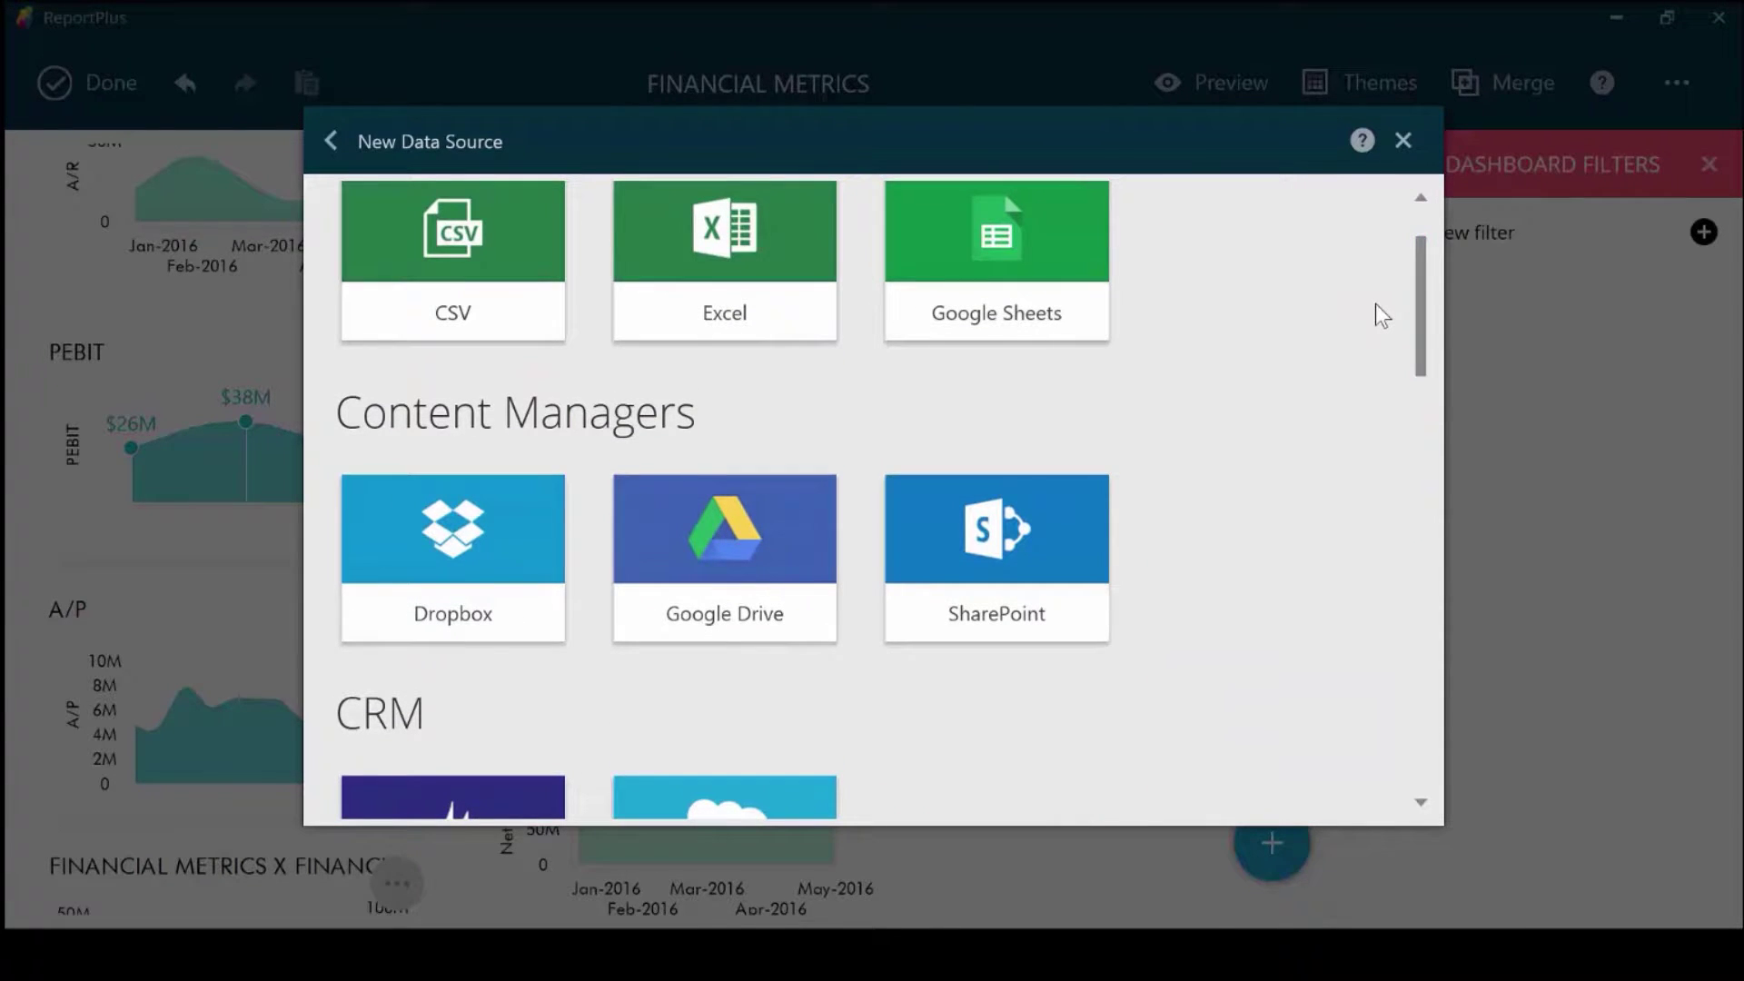
Dismiss the data source choices and move the YTD Net Sales tile into the top-right slot.
click(1405, 141)
scroll(1323, 326, up, 4)
mouse_move(445, 235)
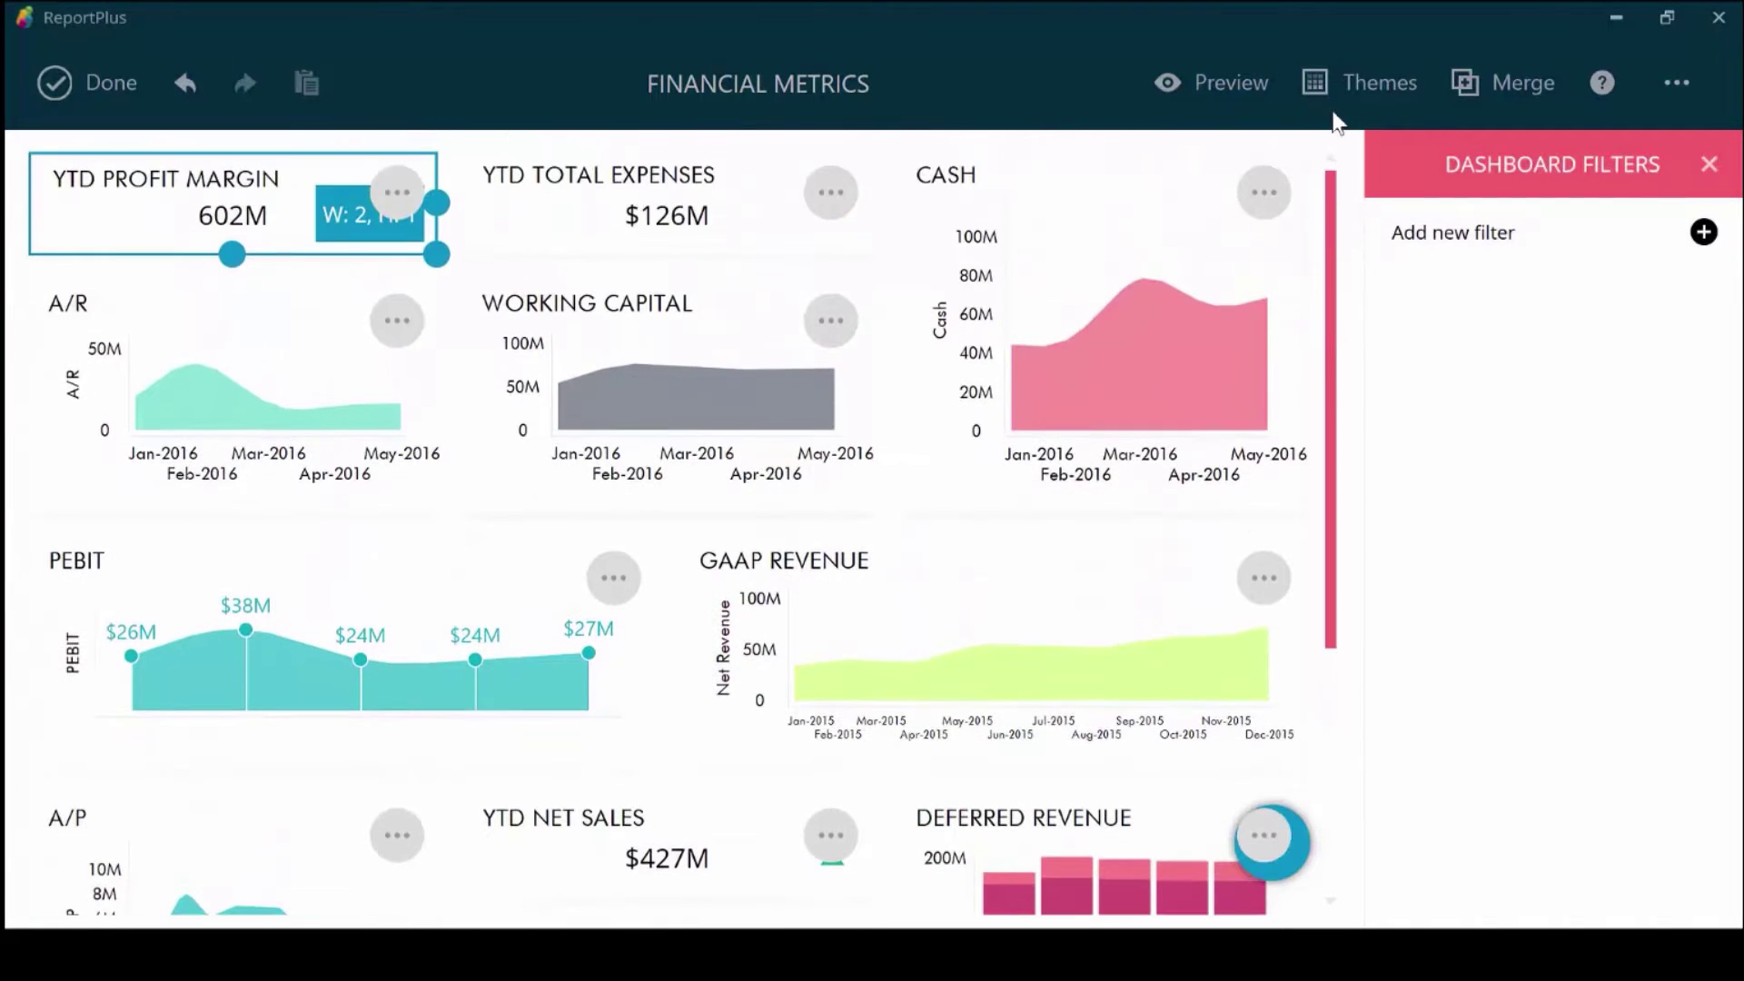
click(563, 212)
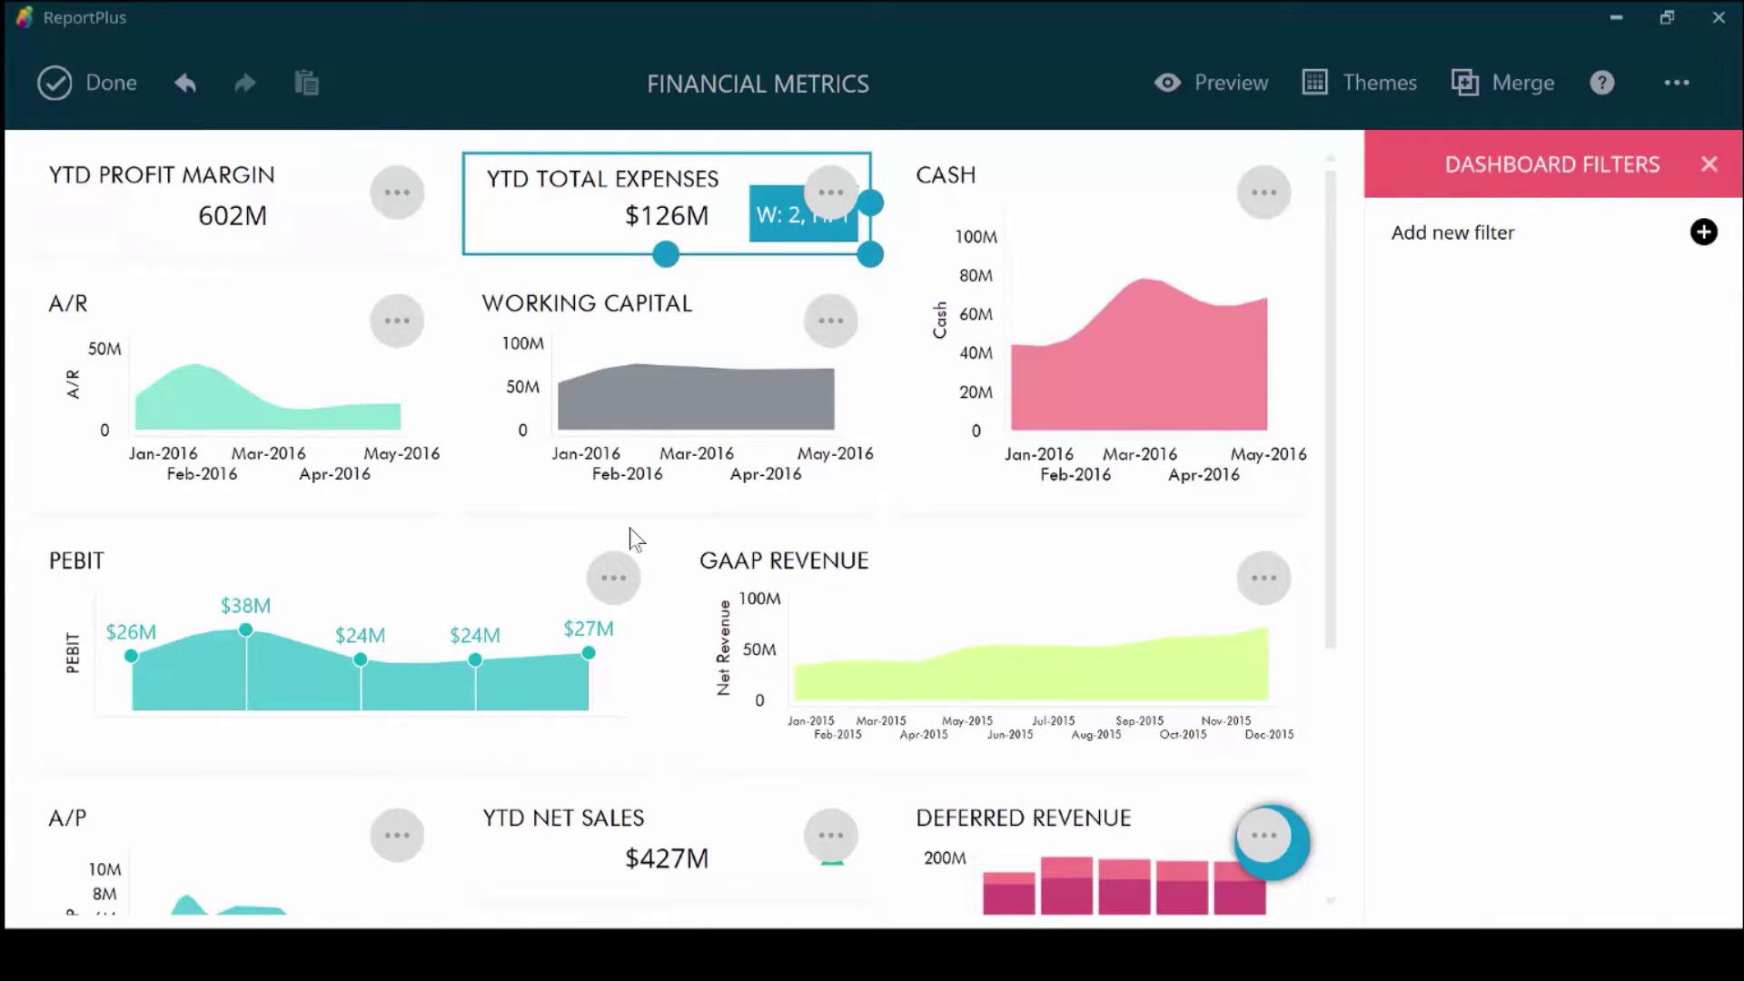
click(574, 867)
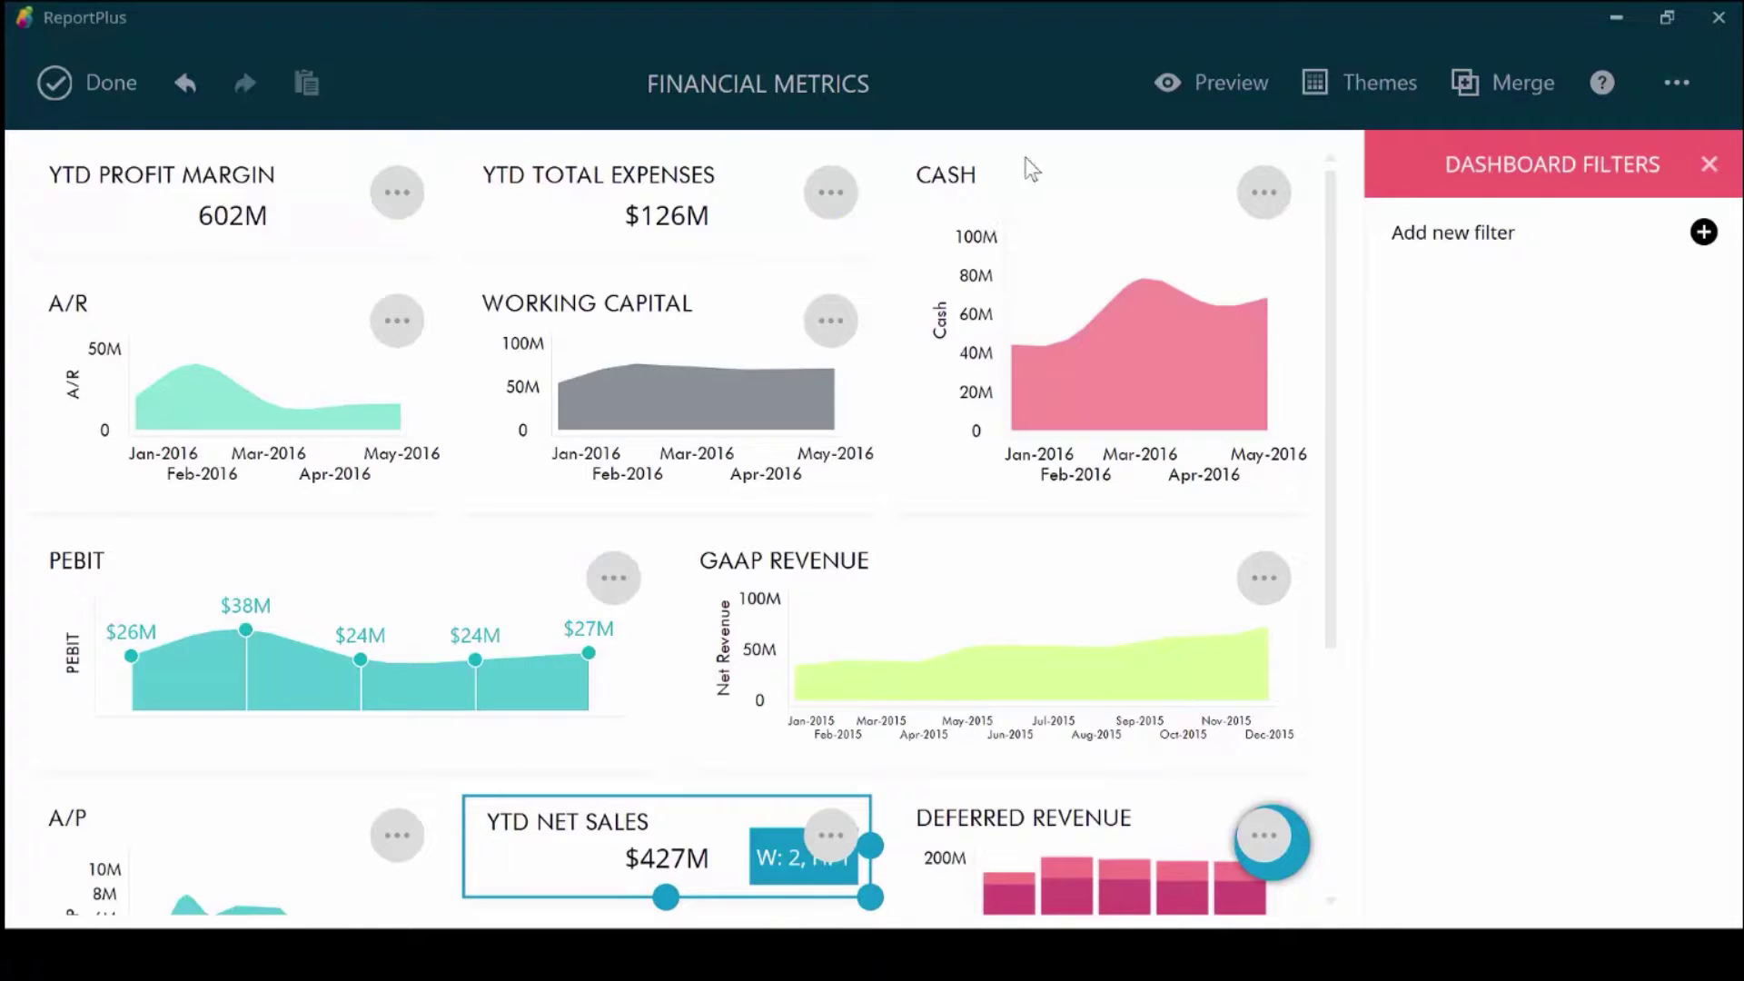
click(645, 820)
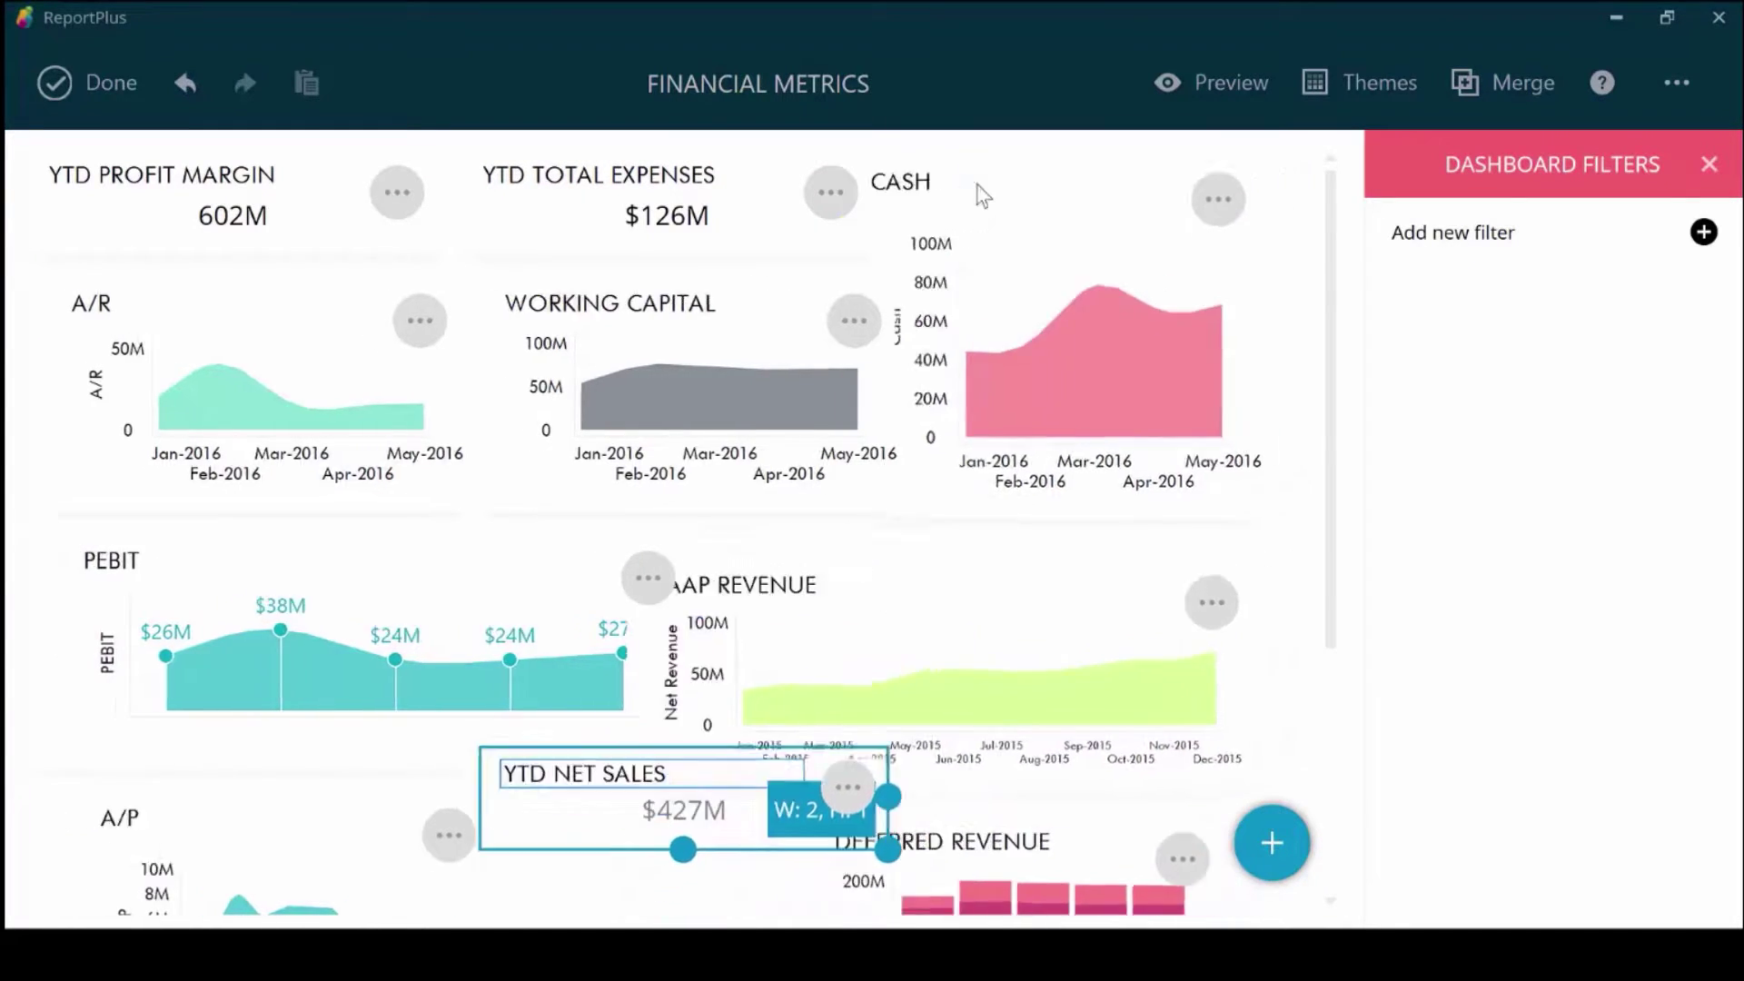
Stretch PEBIT to full width and make Working Capital and A/R three rows tall.
click(820, 699)
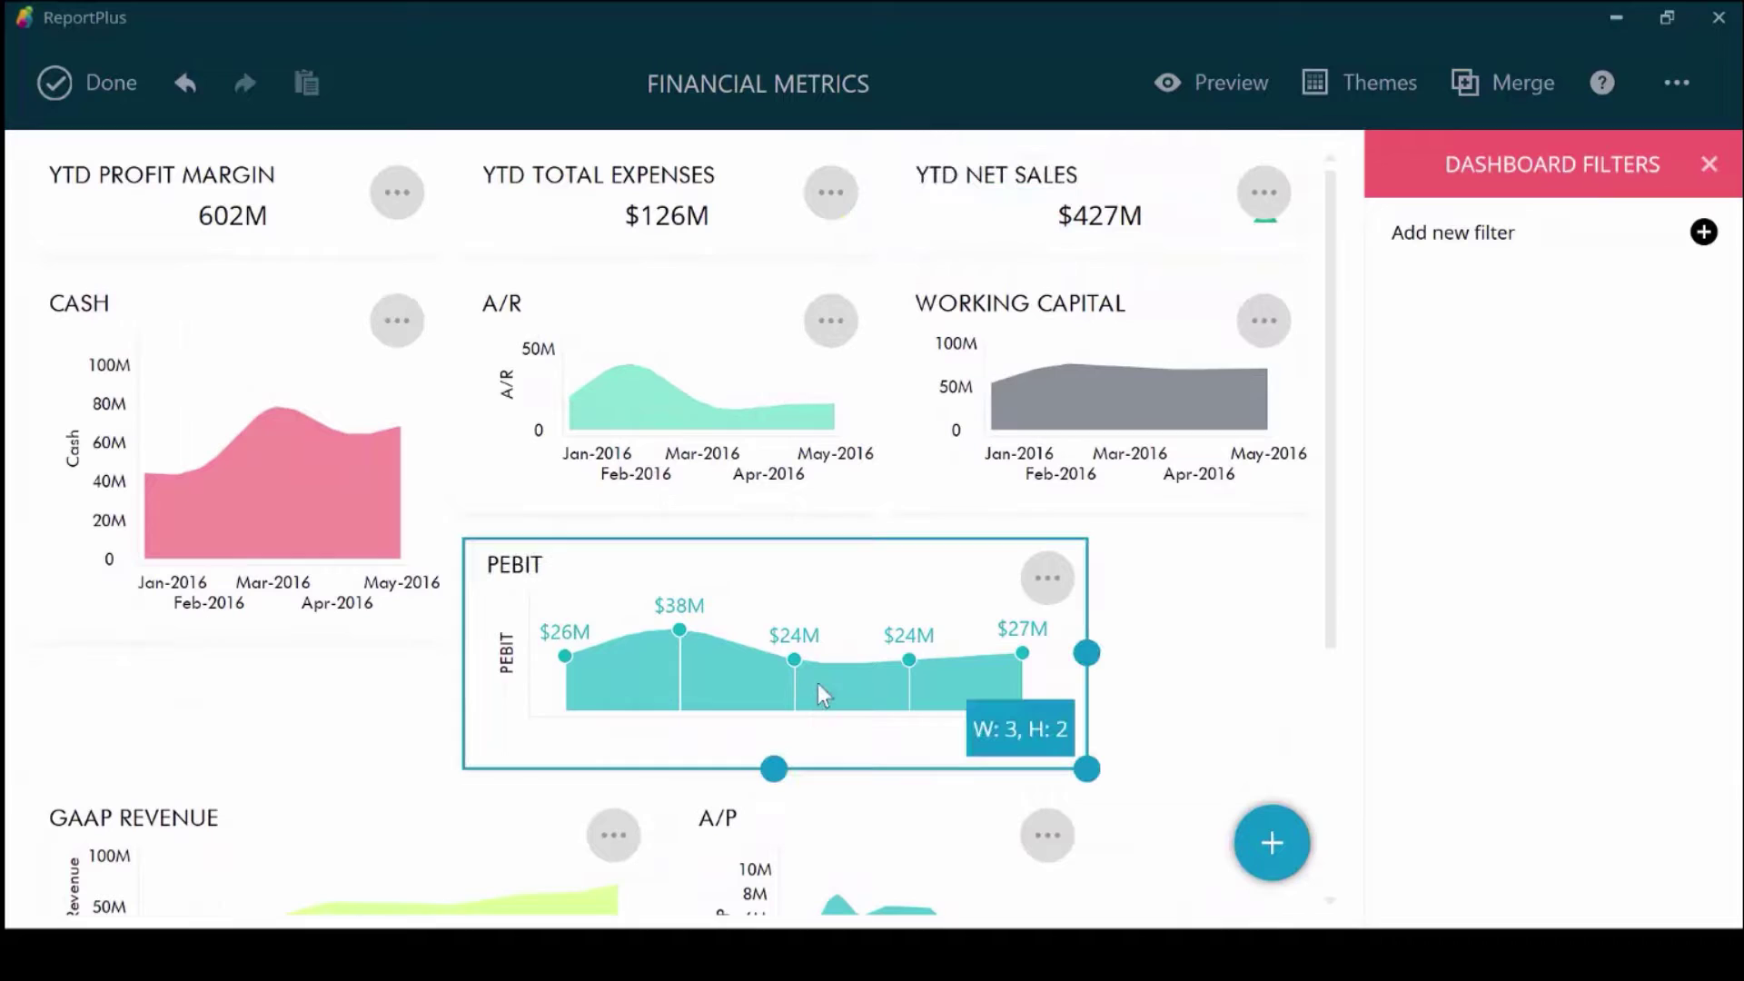
drag(1086, 770, 1307, 921)
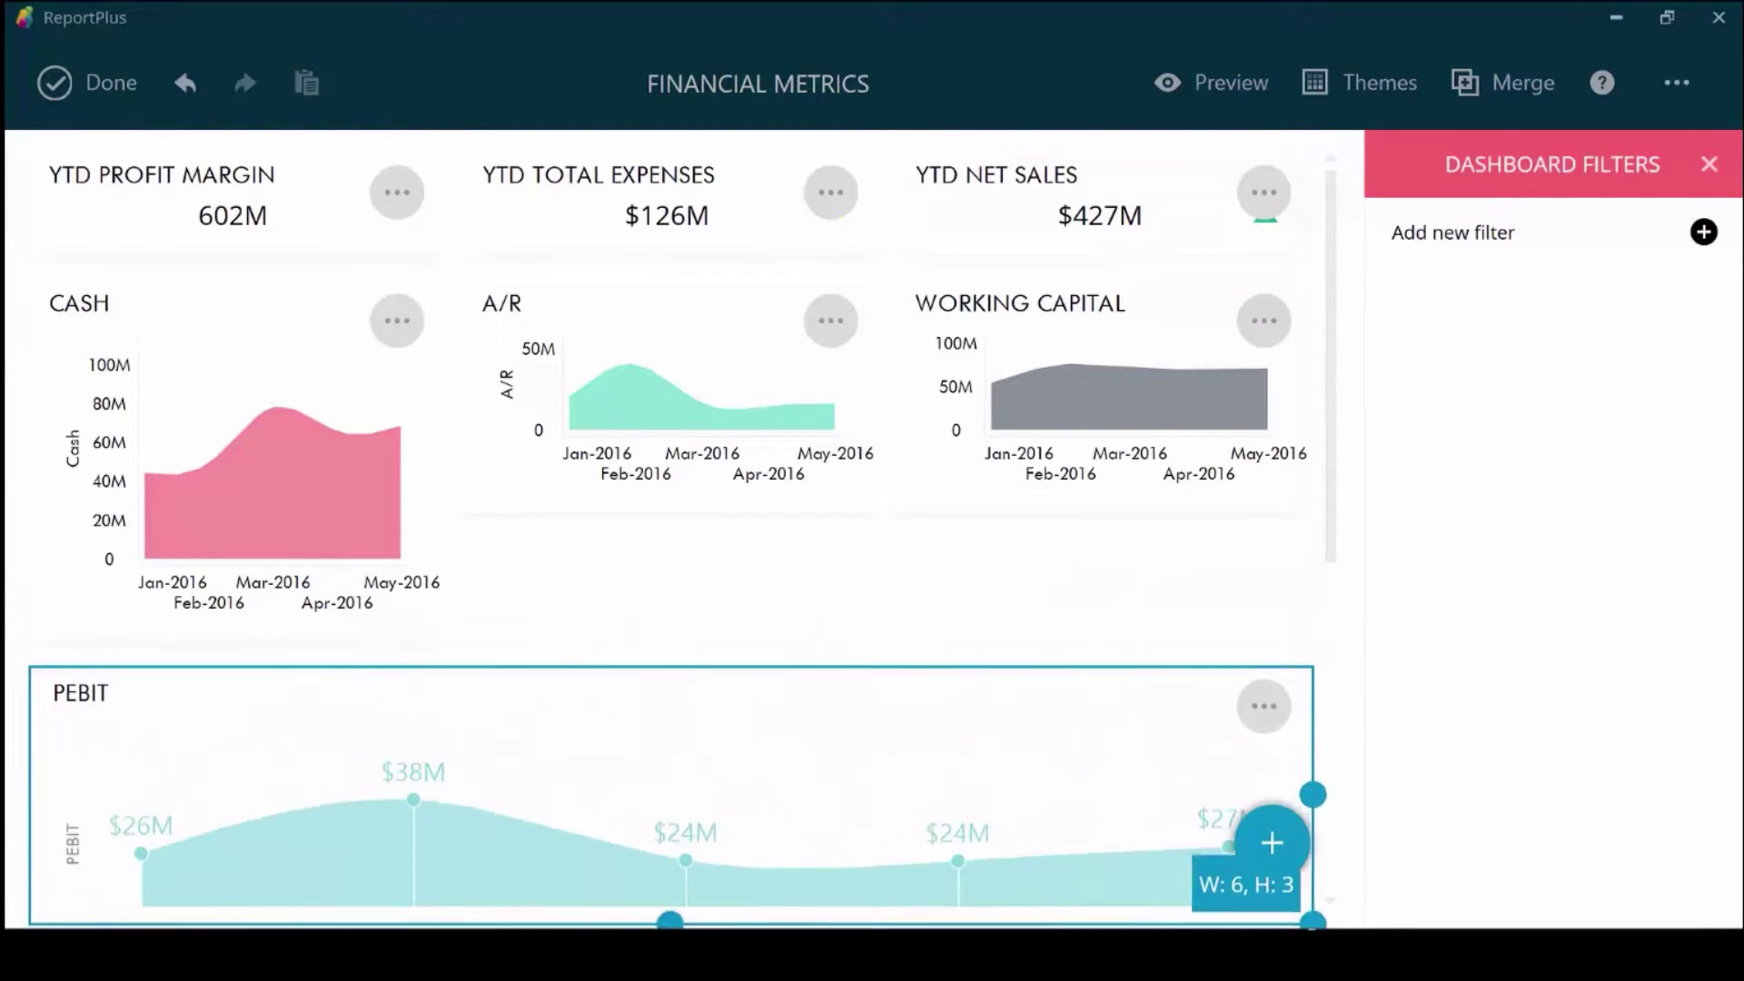
click(1181, 493)
drag(1299, 508, 1308, 627)
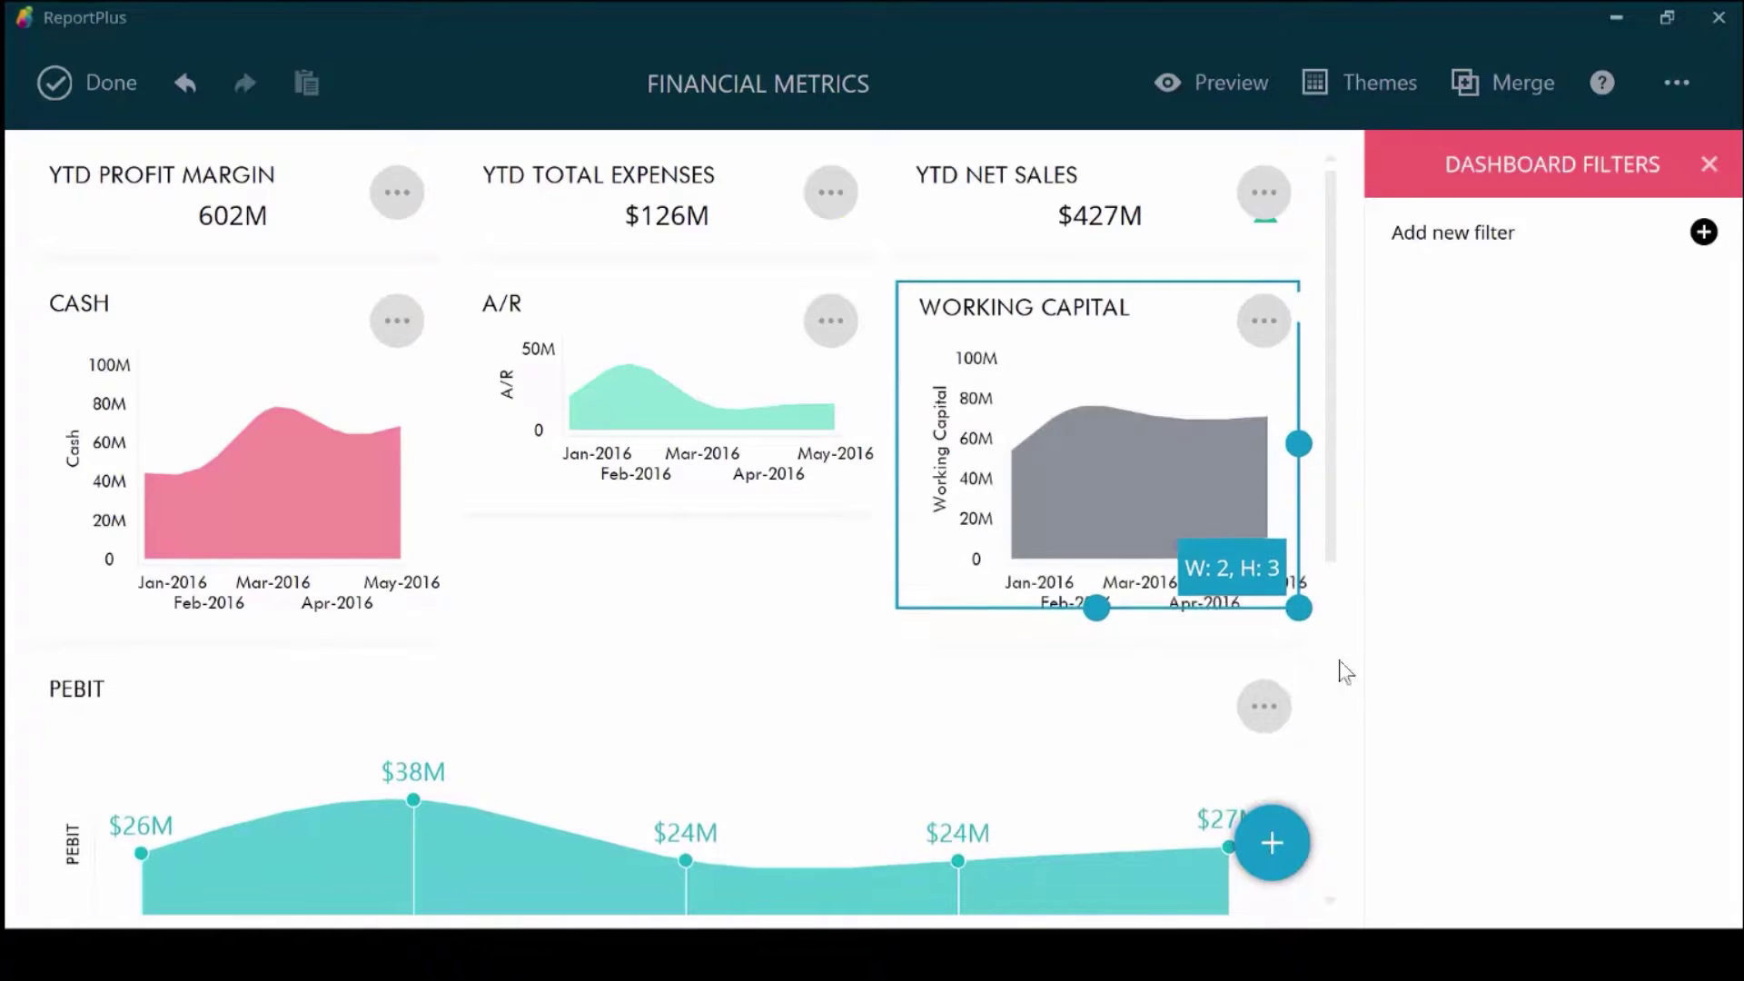
click(690, 472)
drag(868, 505, 868, 638)
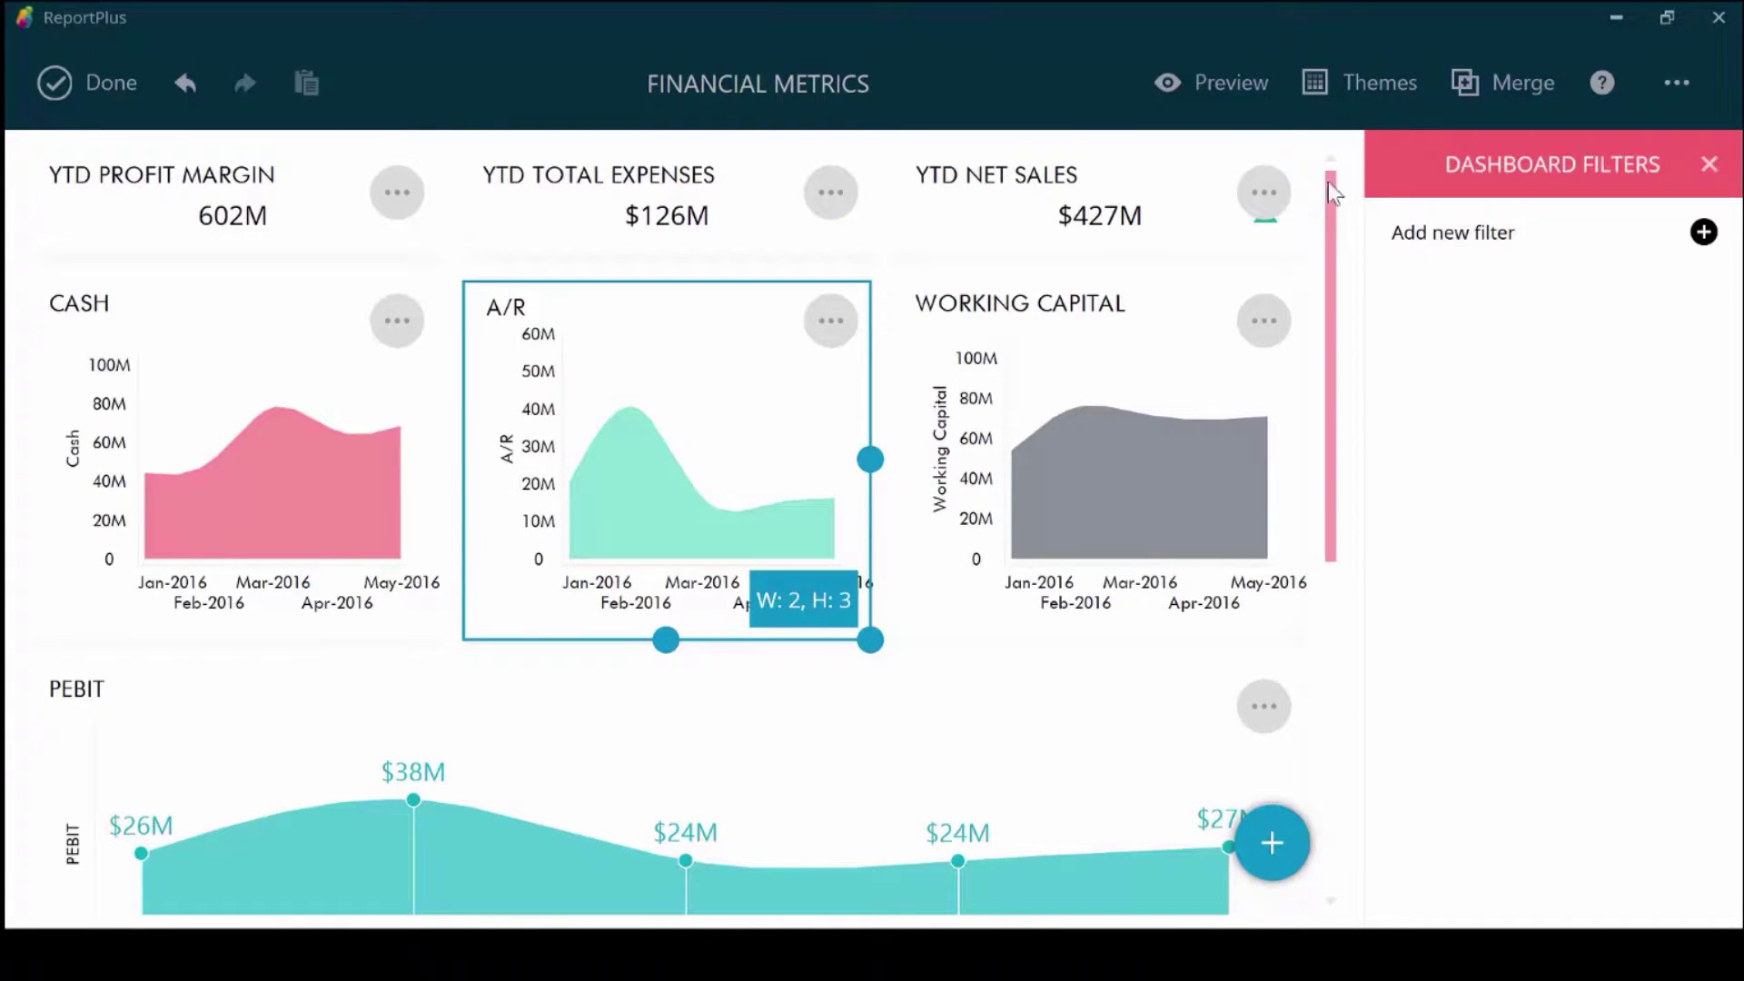
Try The Blues and Rocky Mountain themes, then settle on the dark The Board theme.
click(1340, 88)
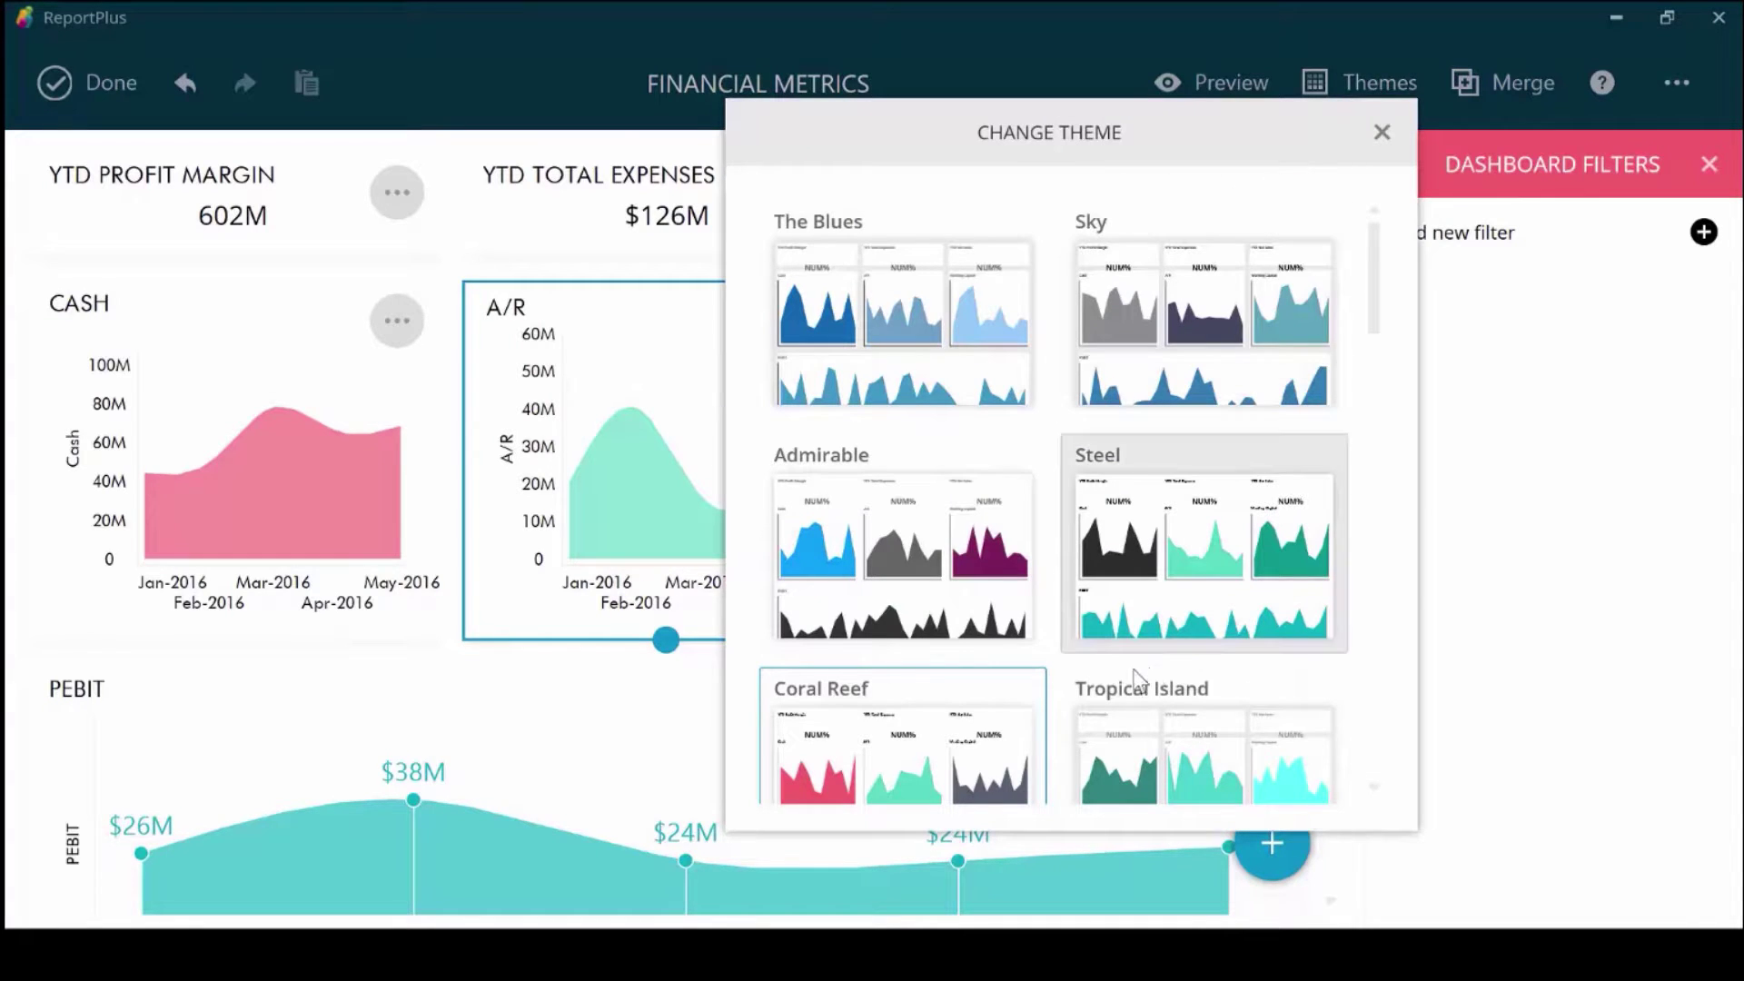
click(919, 336)
scroll(1377, 338, down, 10)
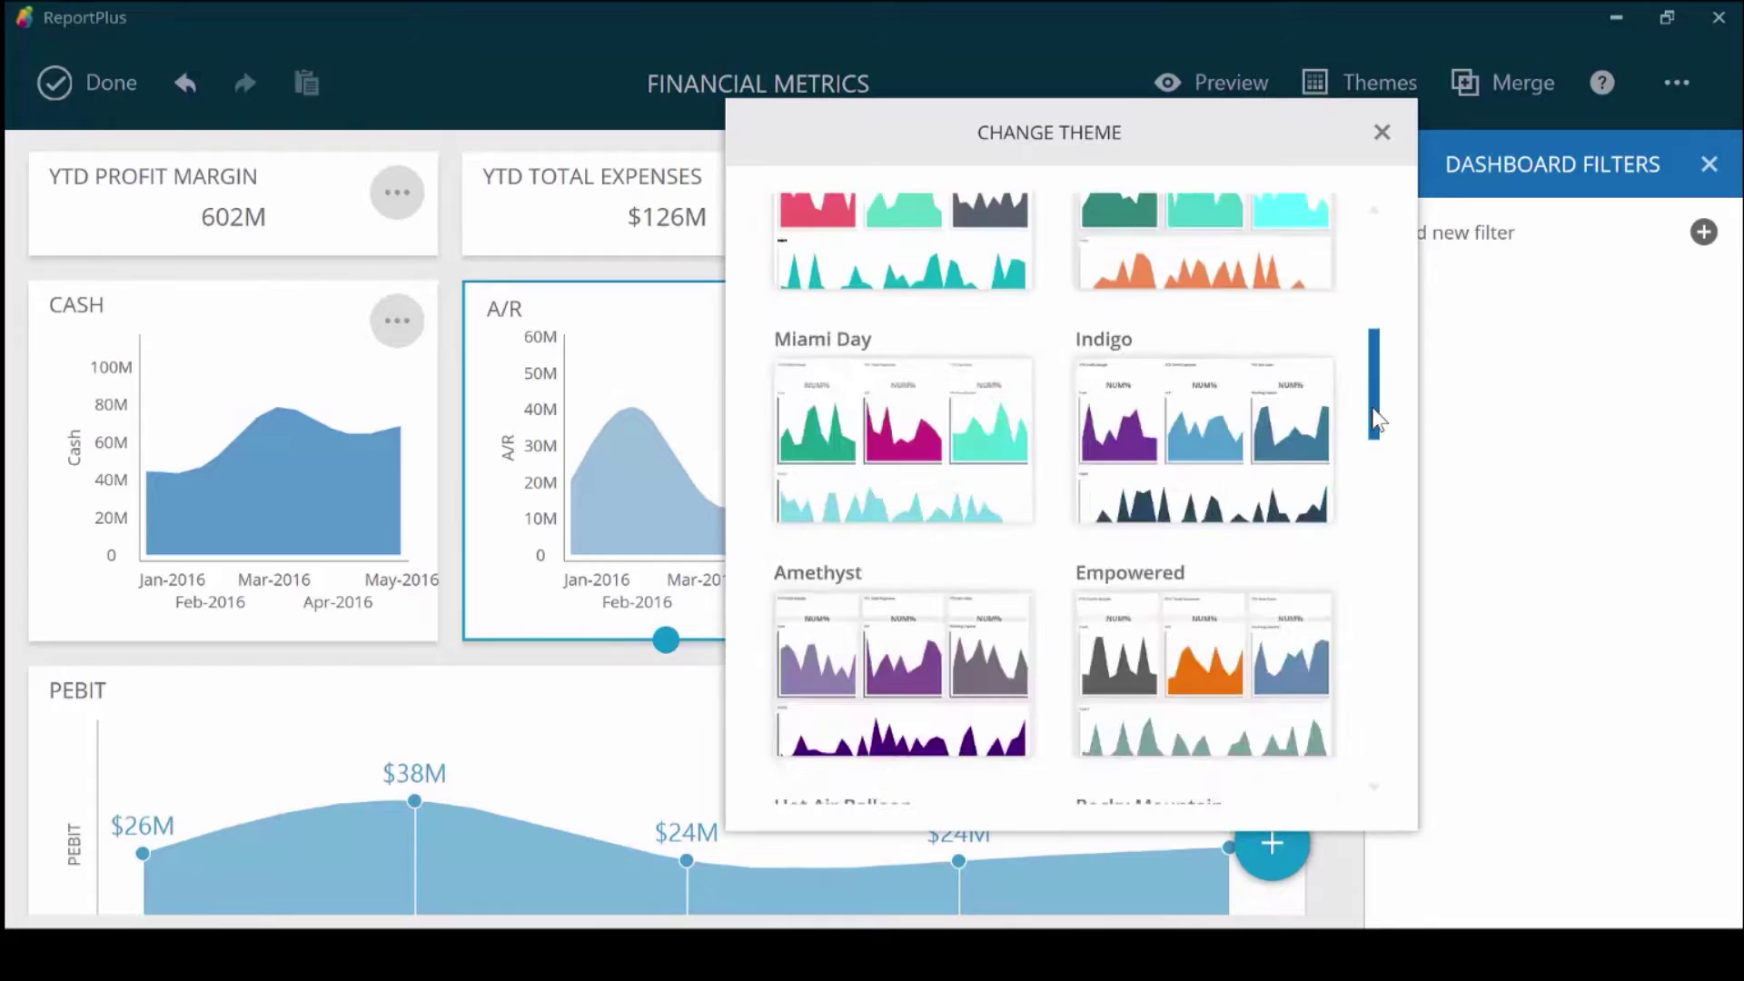
click(1228, 634)
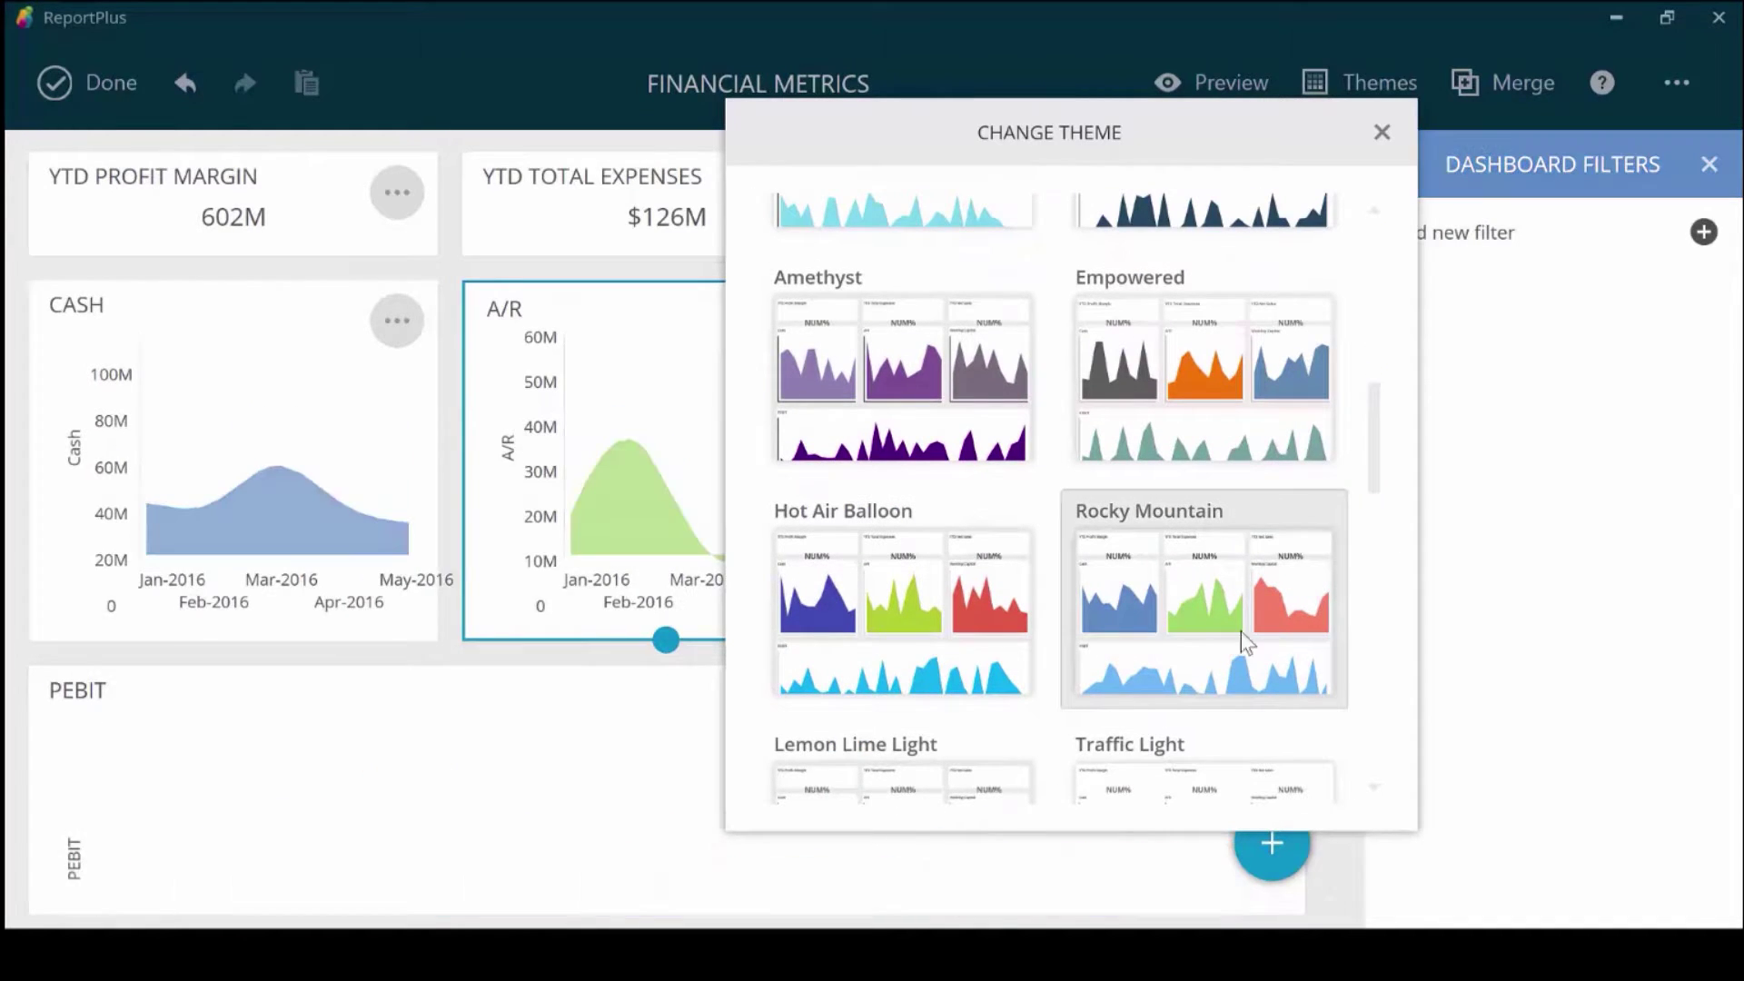
click(1615, 552)
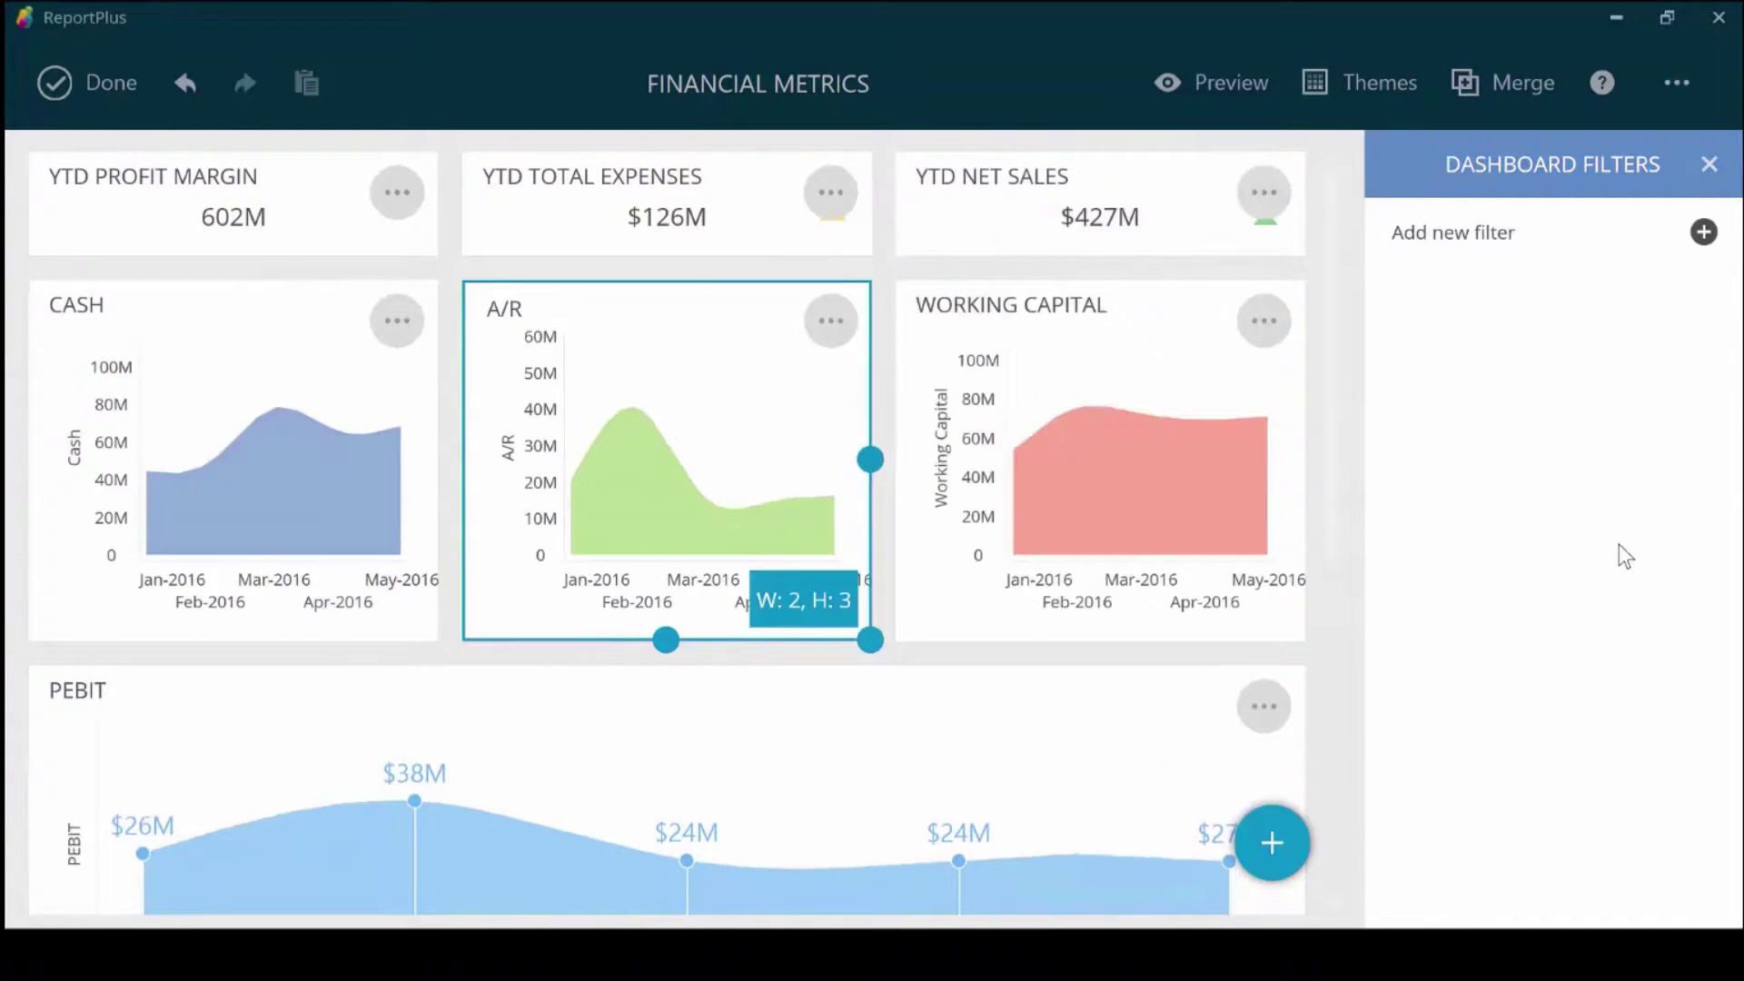
click(1364, 86)
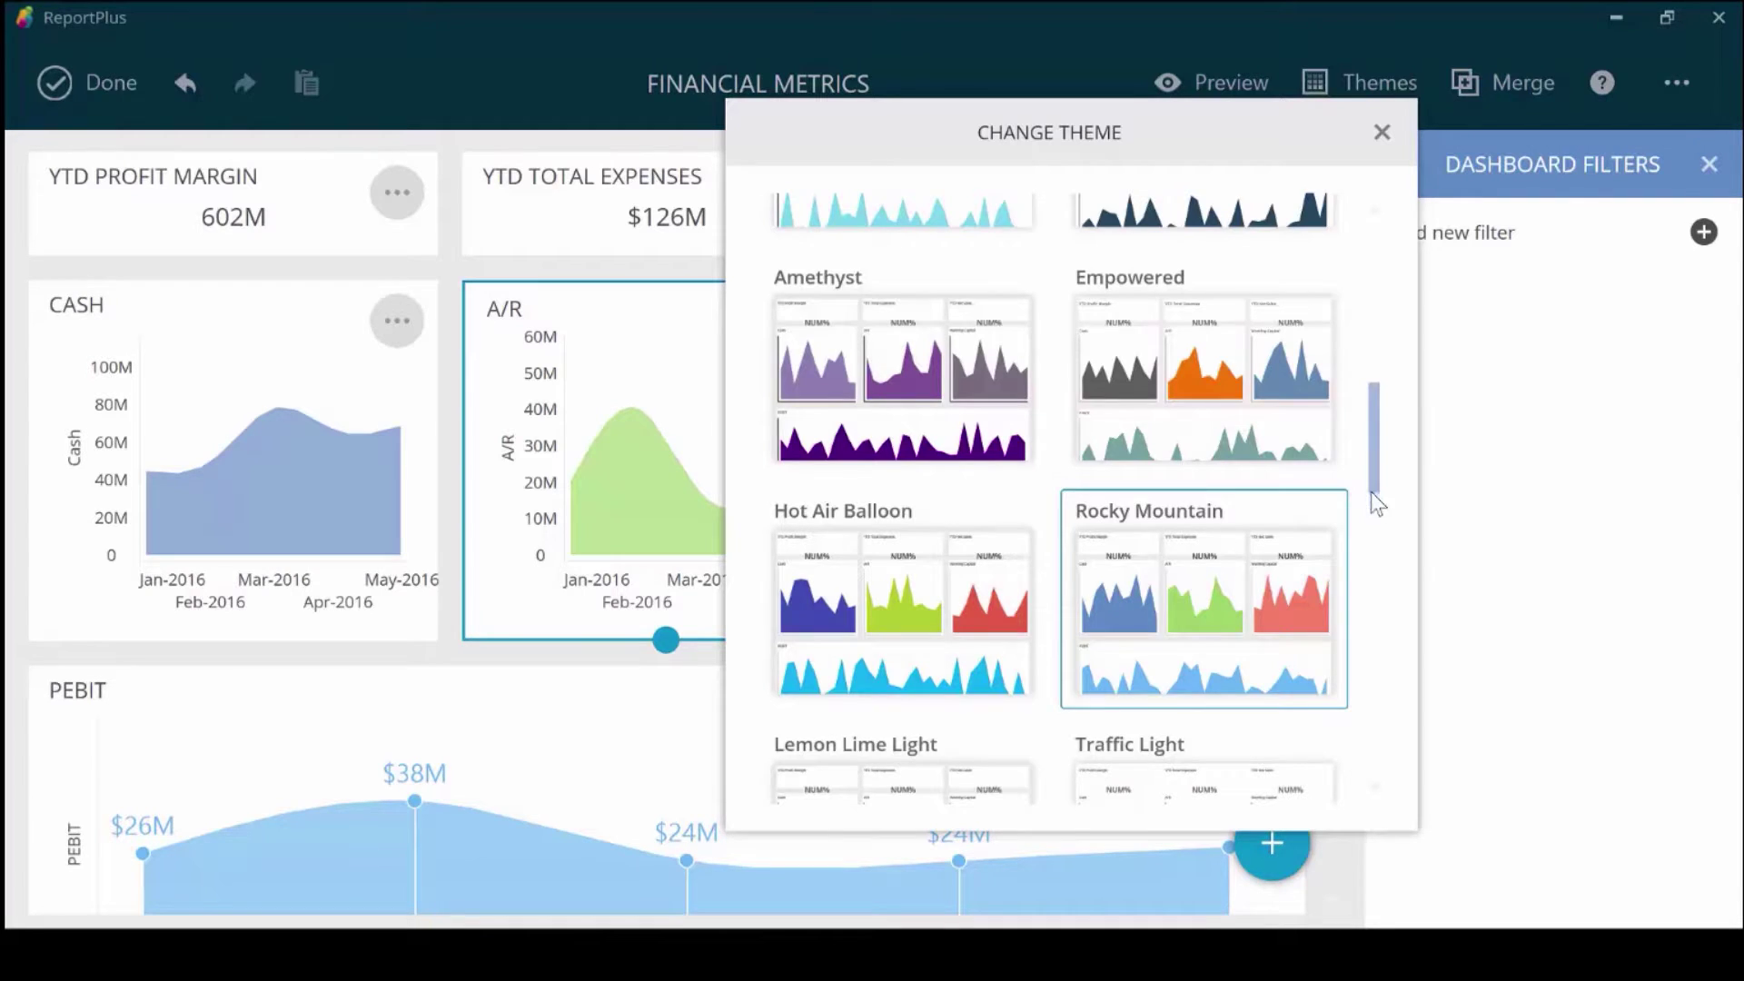
scroll(1371, 497, down, 10)
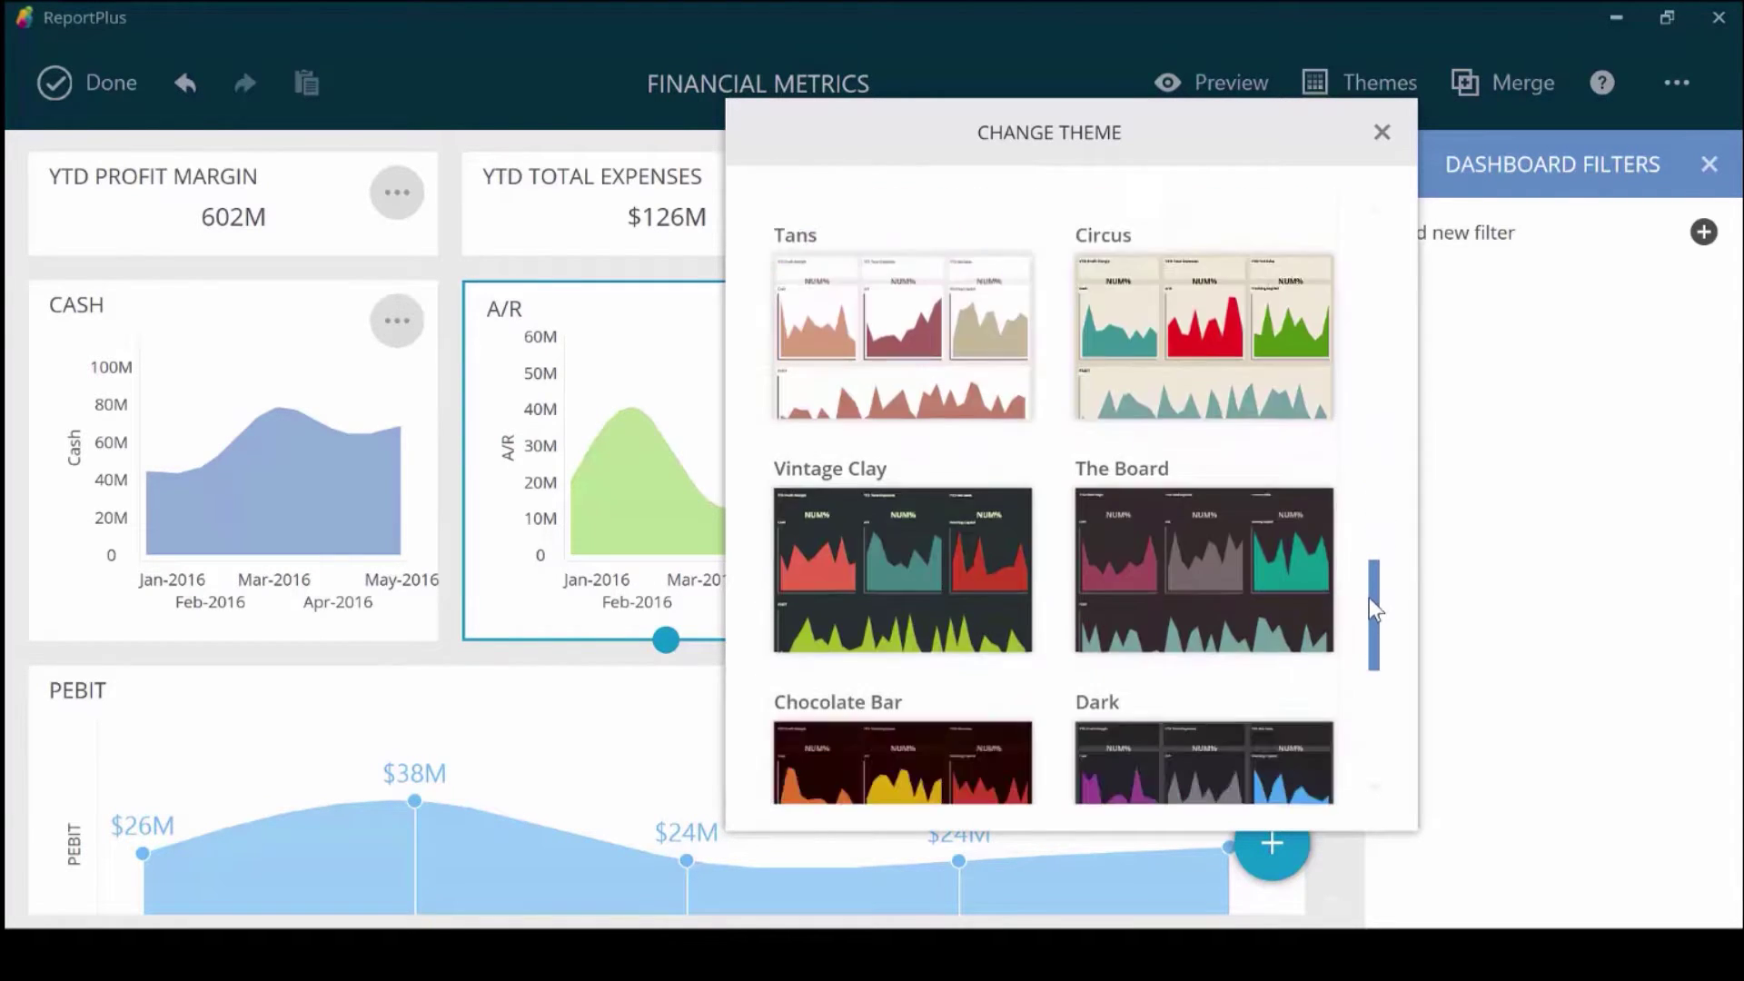
scroll(1369, 599, down, 3)
click(1211, 420)
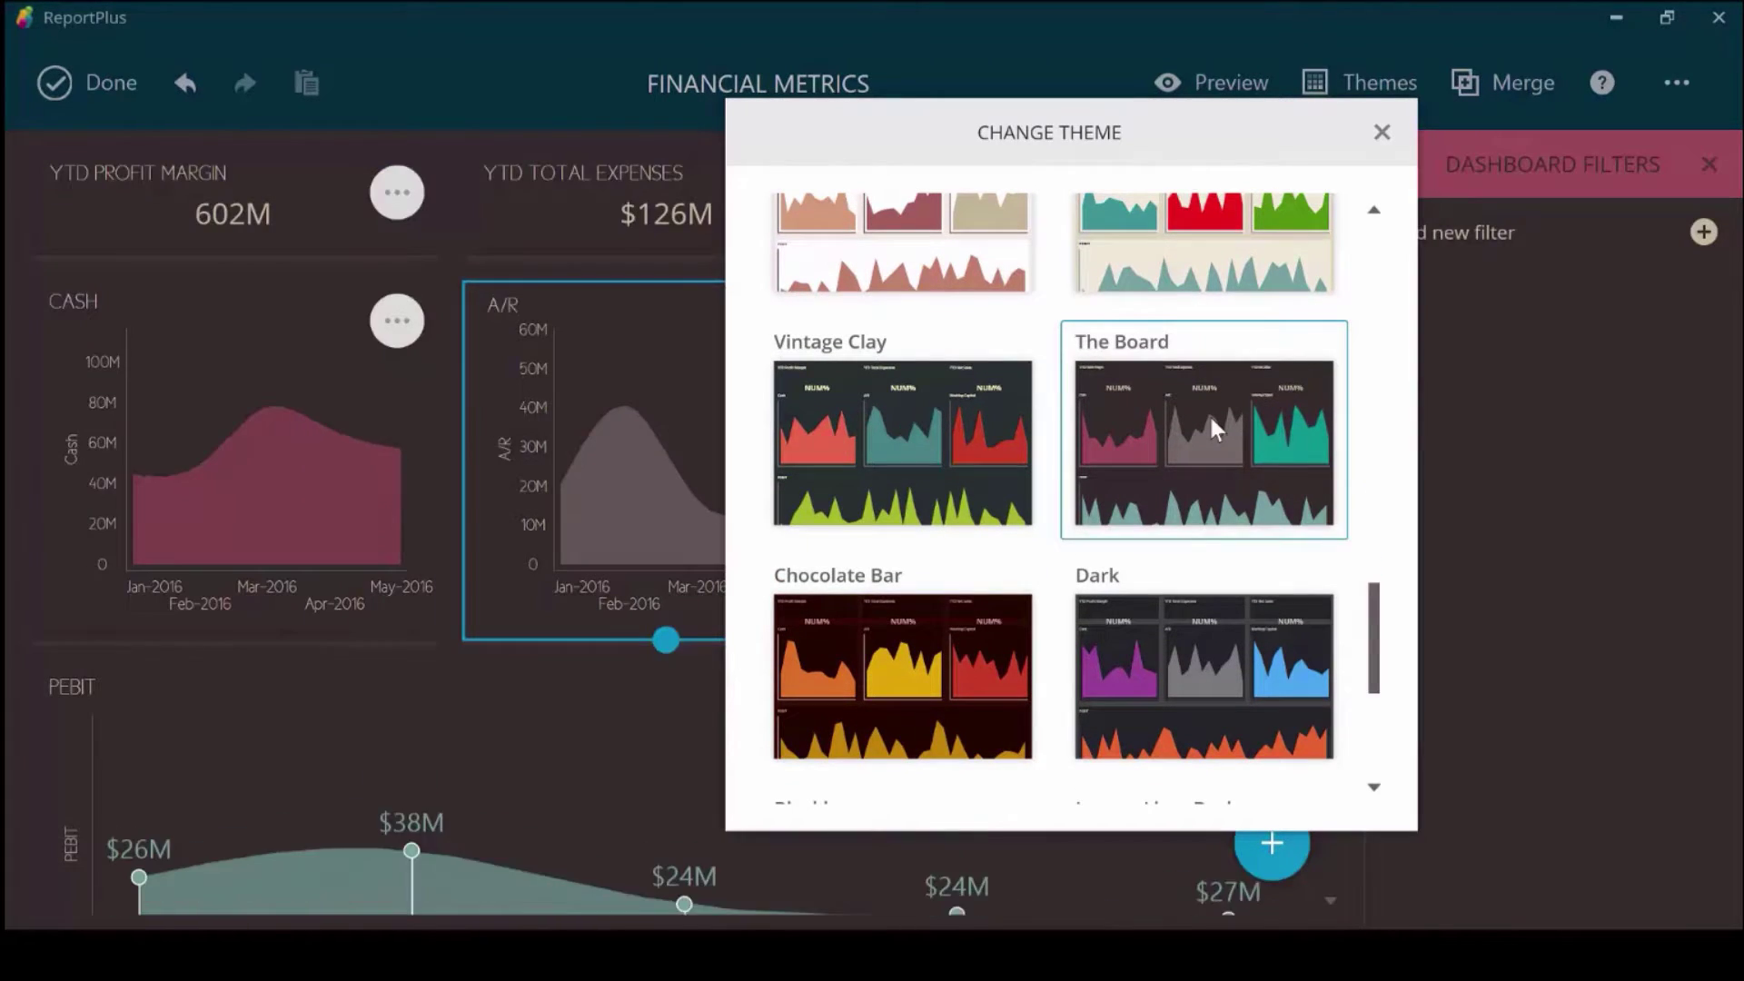
click(1381, 132)
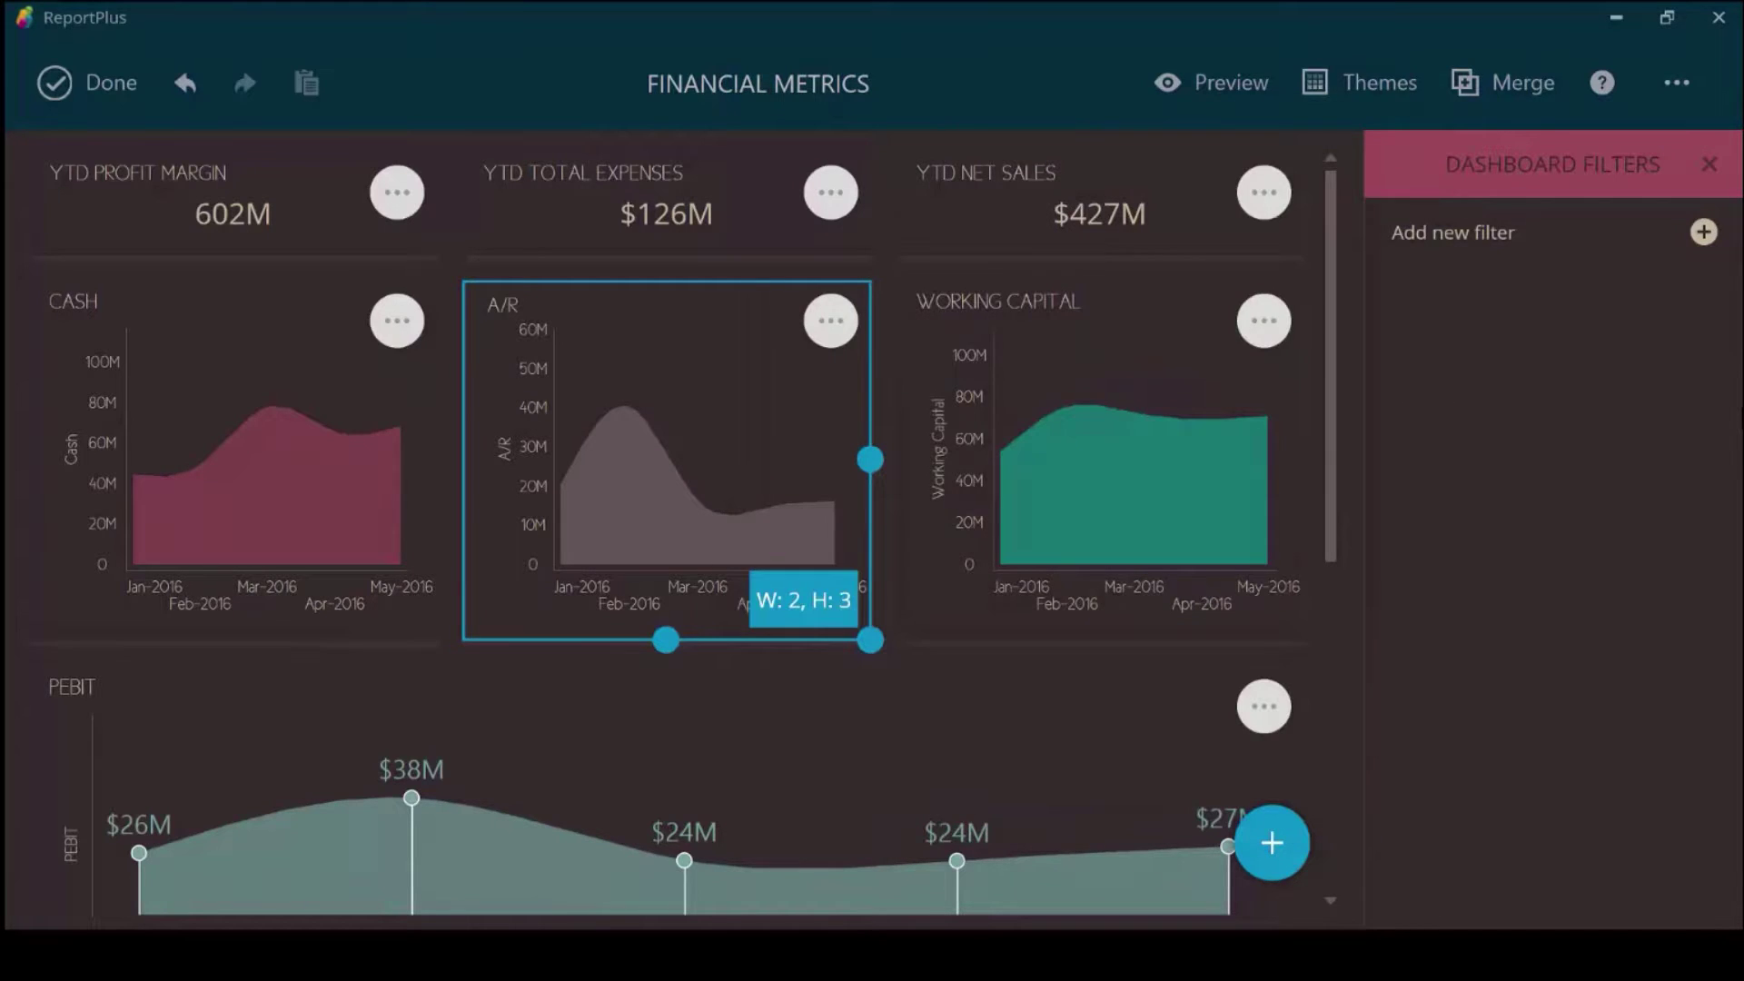
Choose A/R as the second widget to combine with Cash.
click(1473, 83)
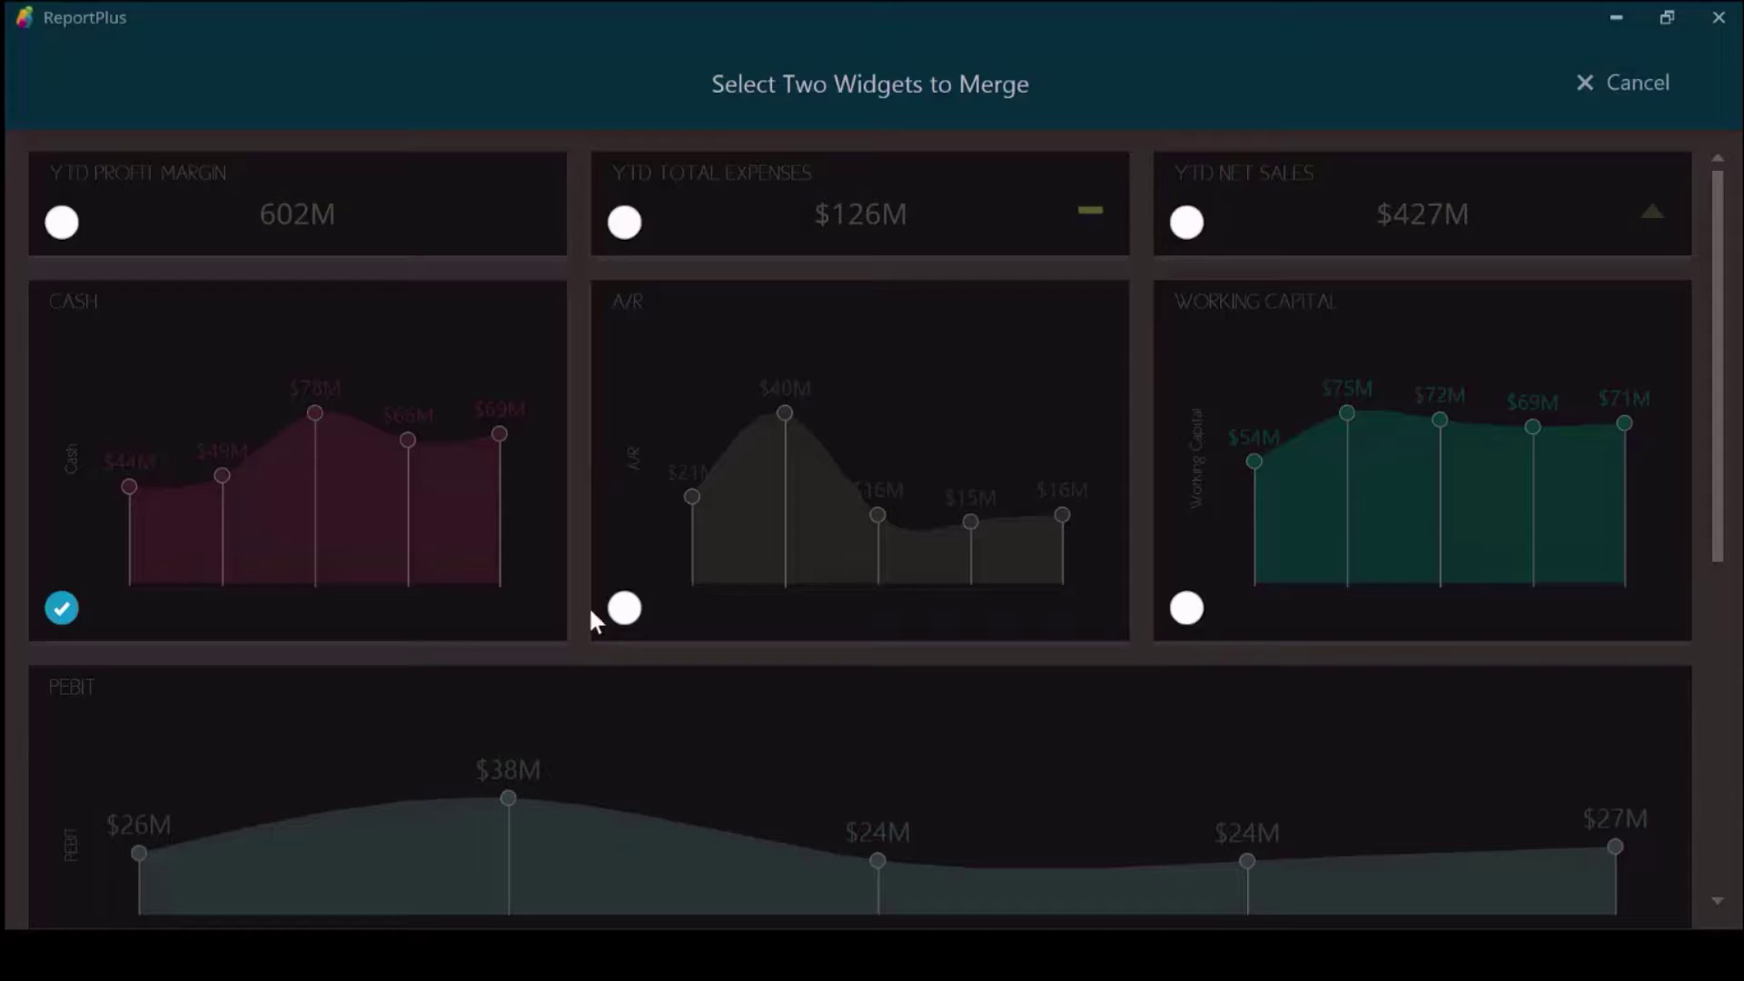
click(623, 608)
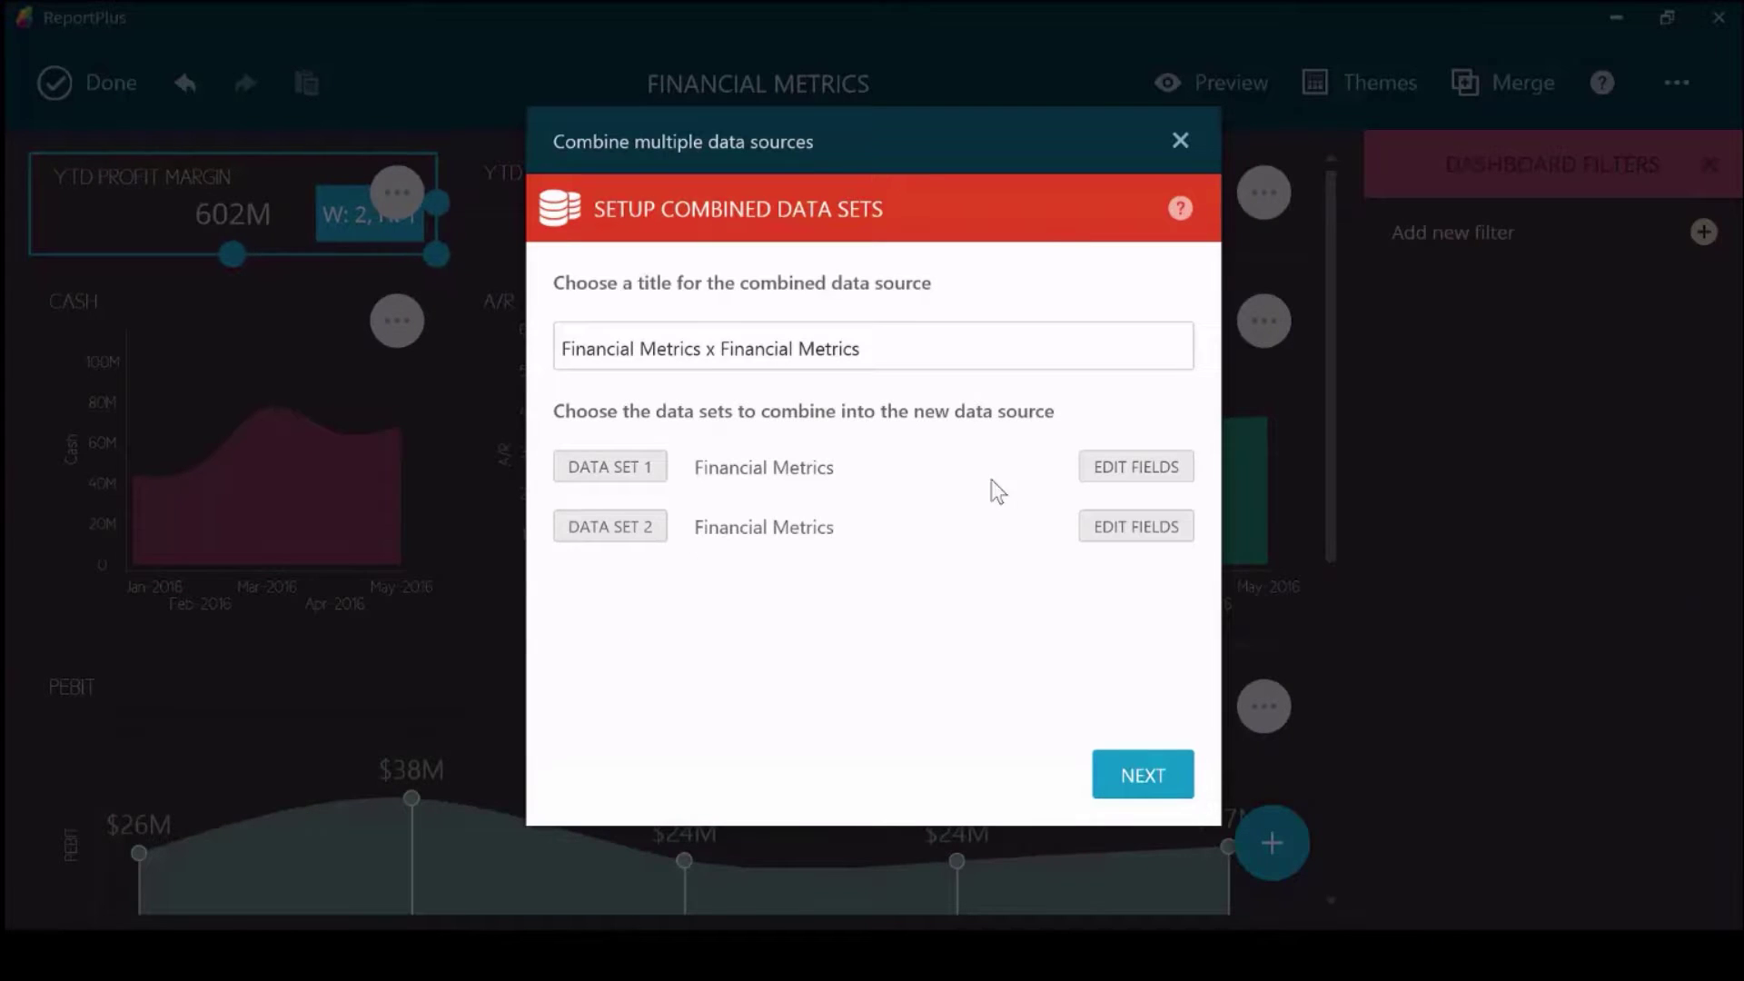
click(1144, 779)
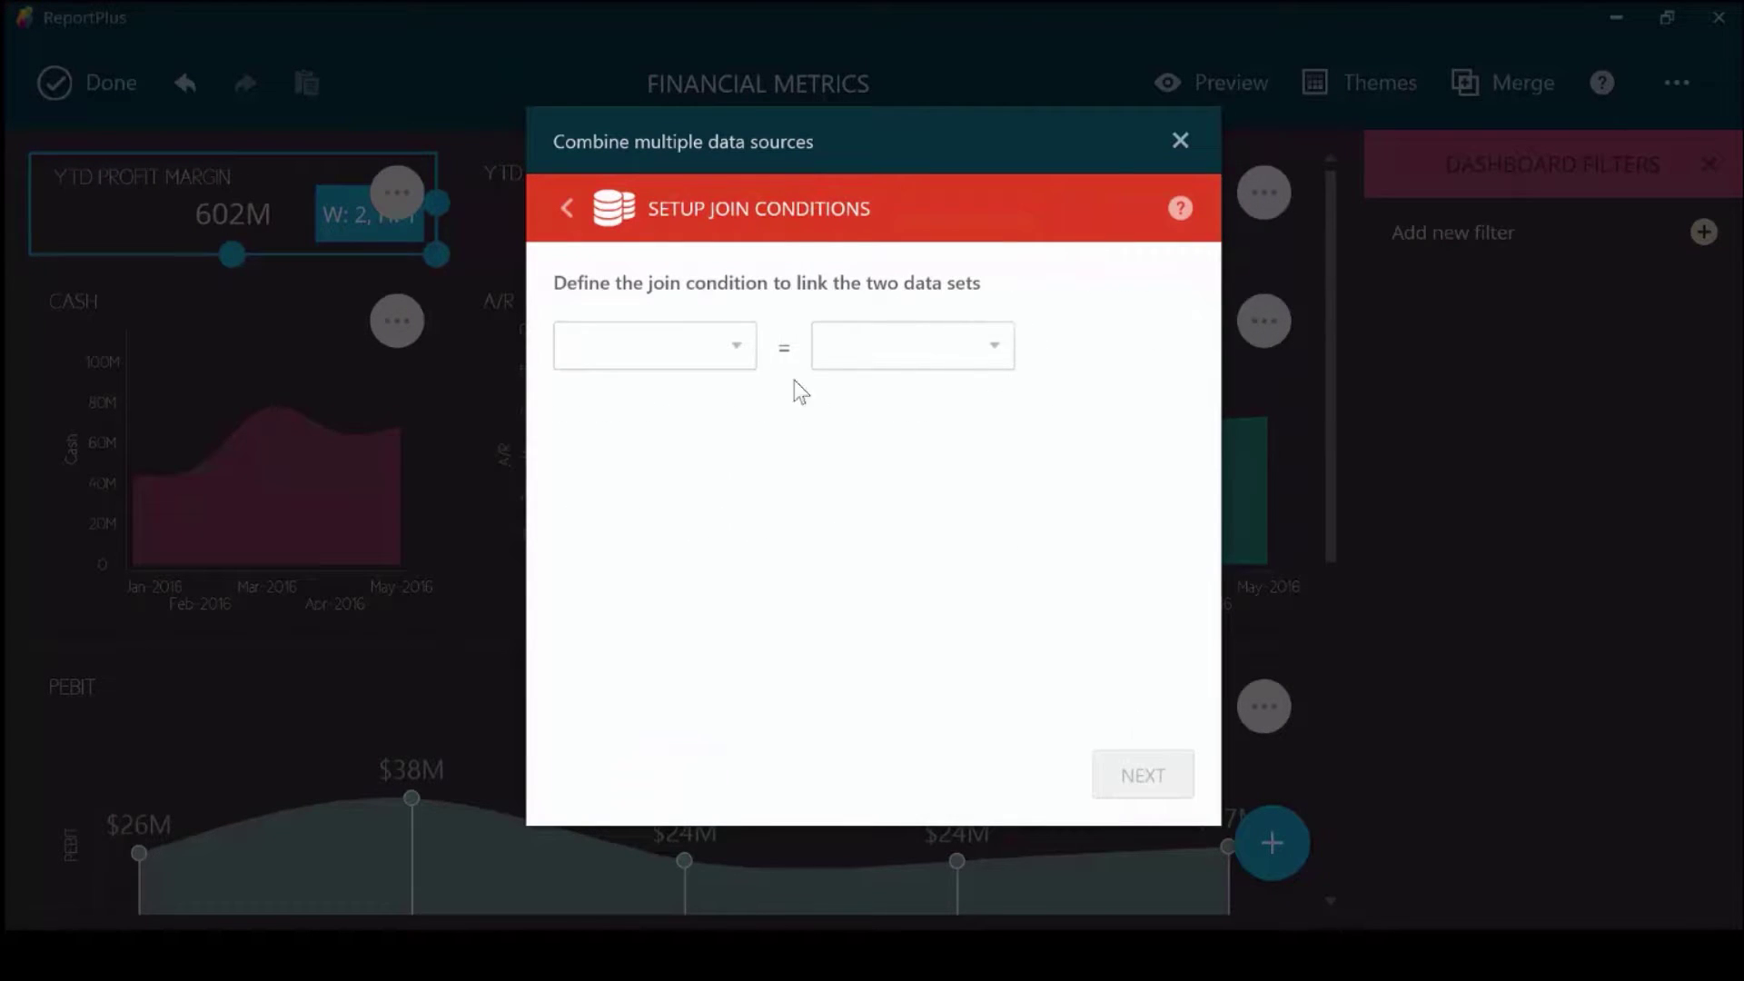
Join both data sets on Date, discard unmatched rows, and include all four fields.
click(723, 349)
click(707, 397)
click(864, 345)
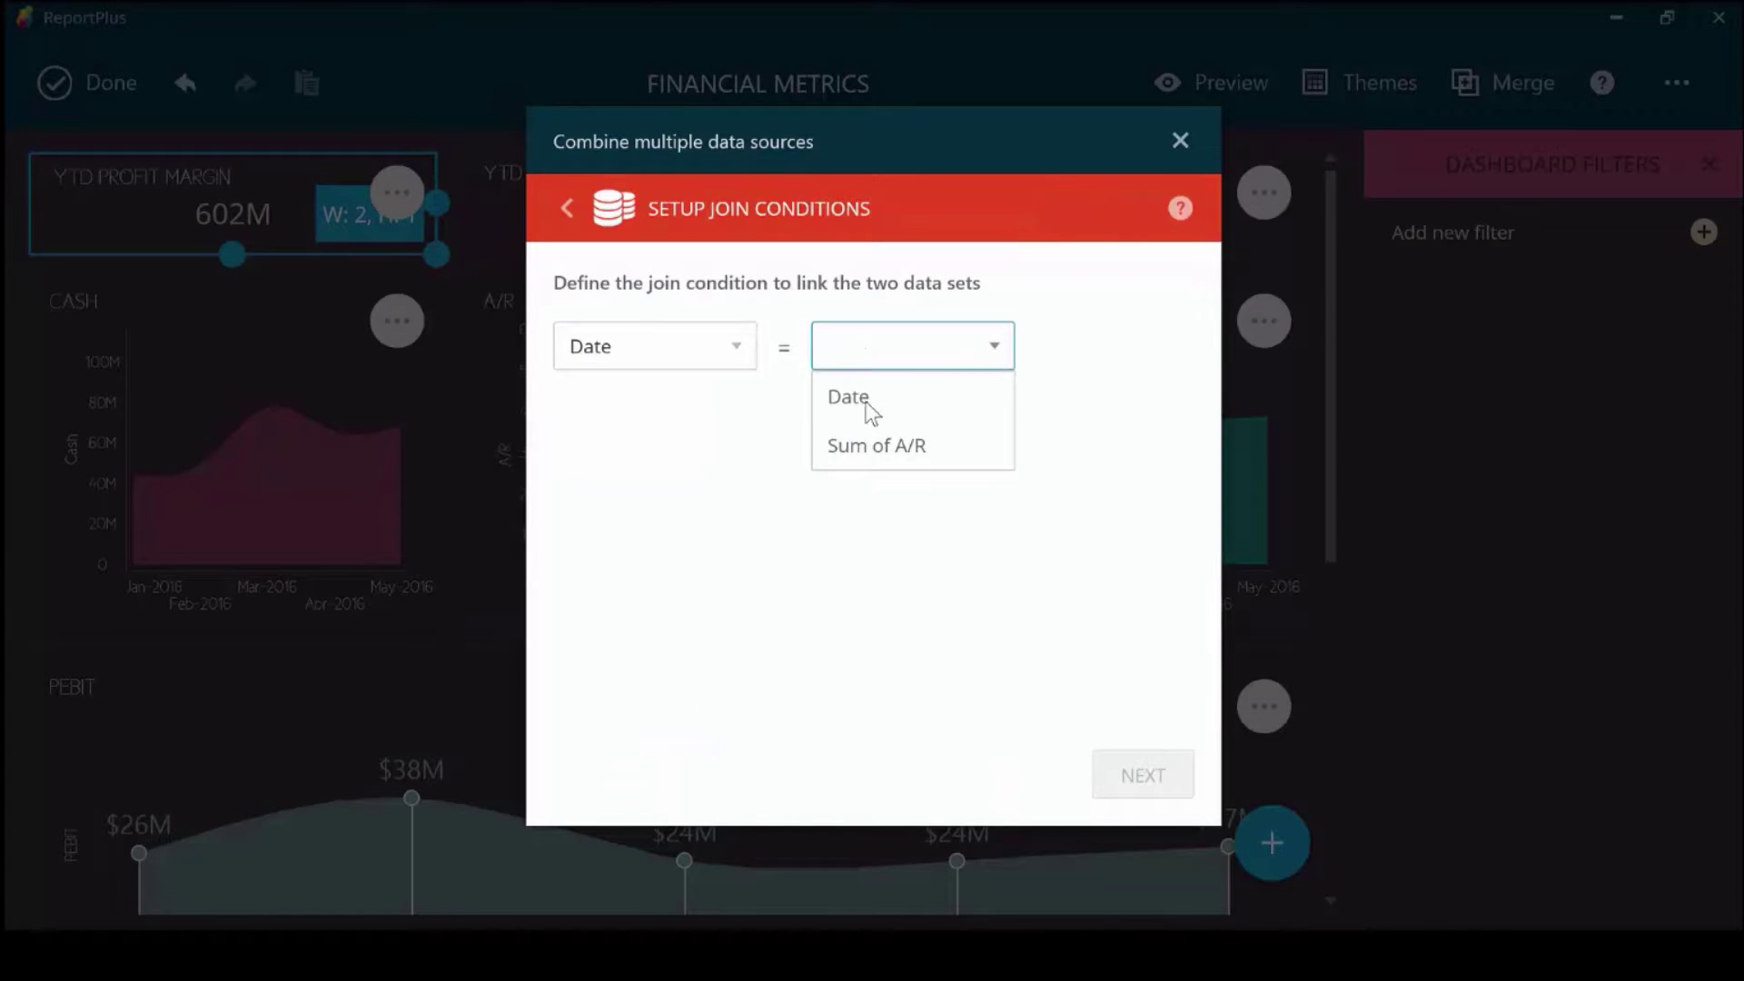
click(864, 400)
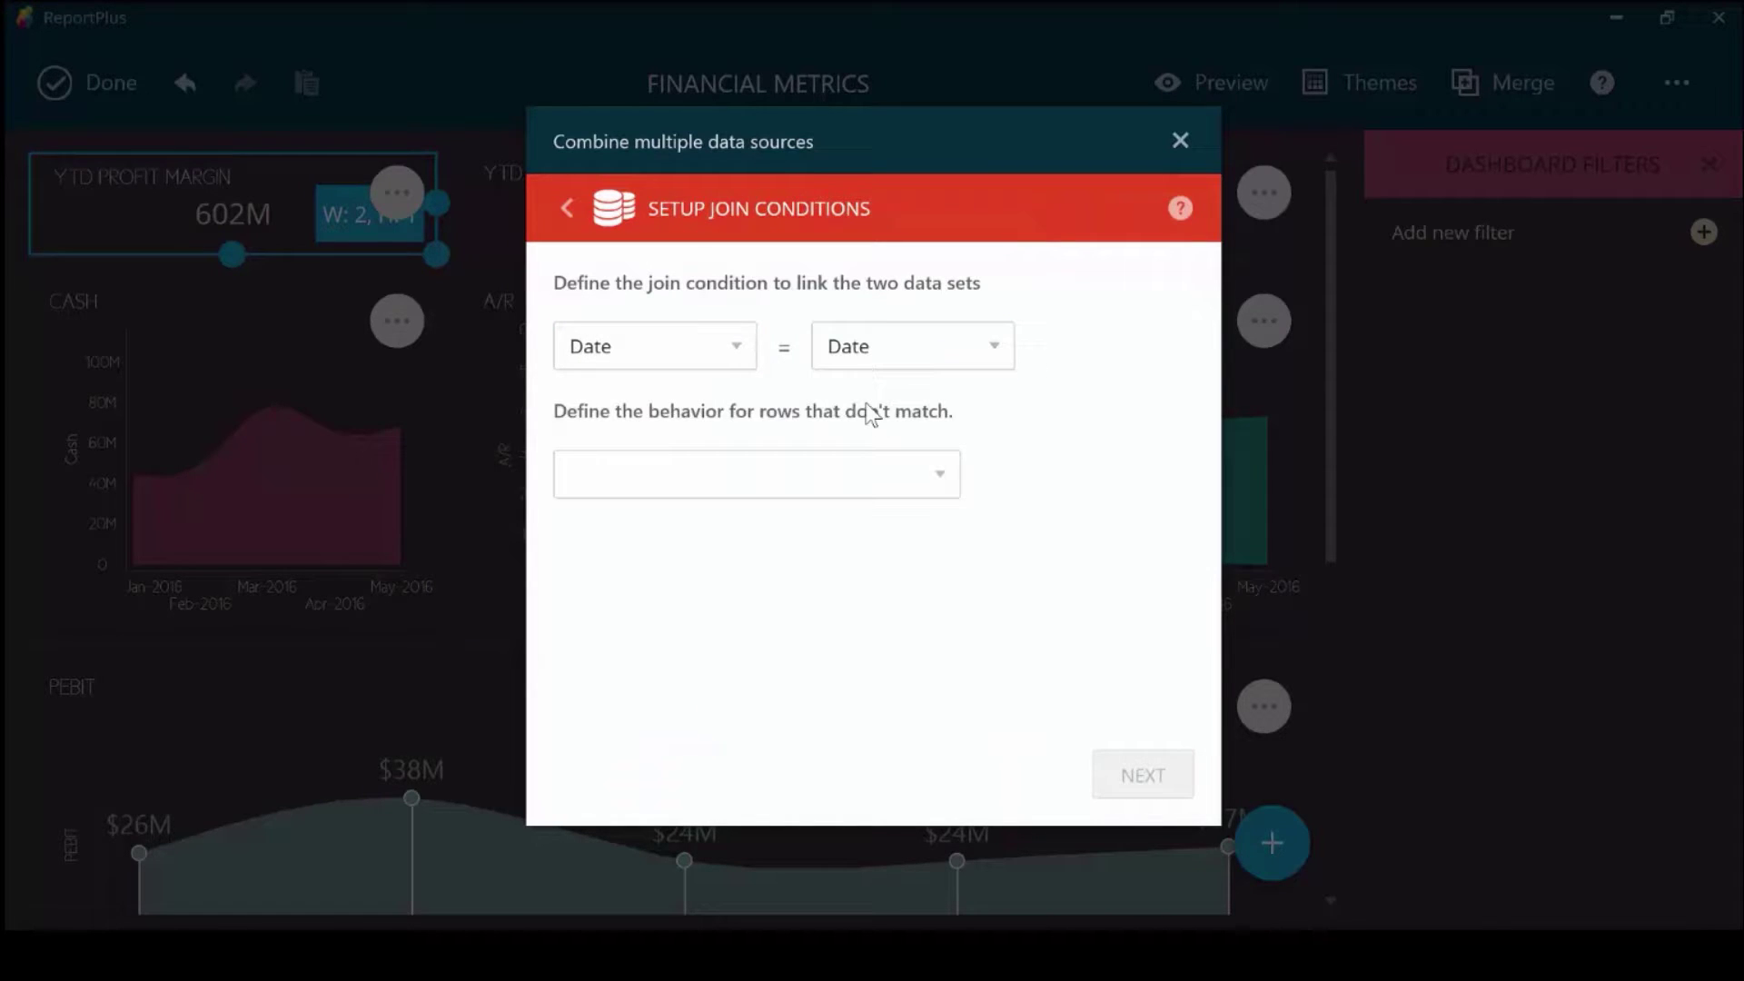
click(938, 489)
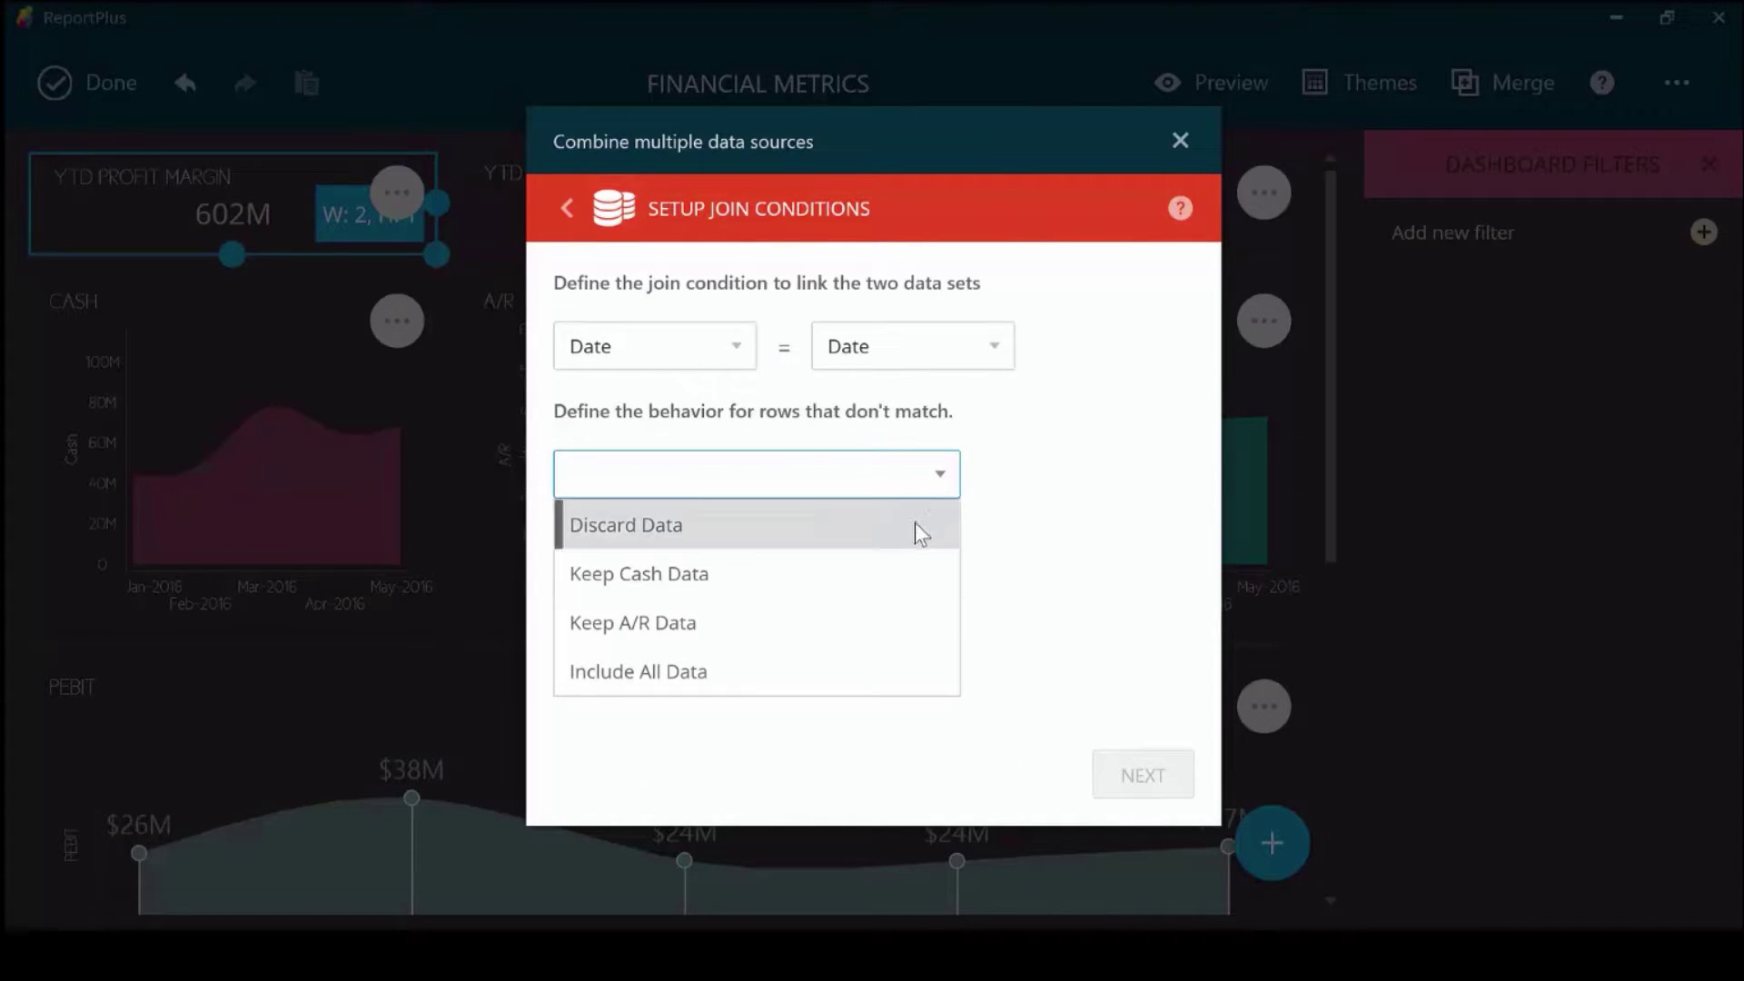
click(915, 523)
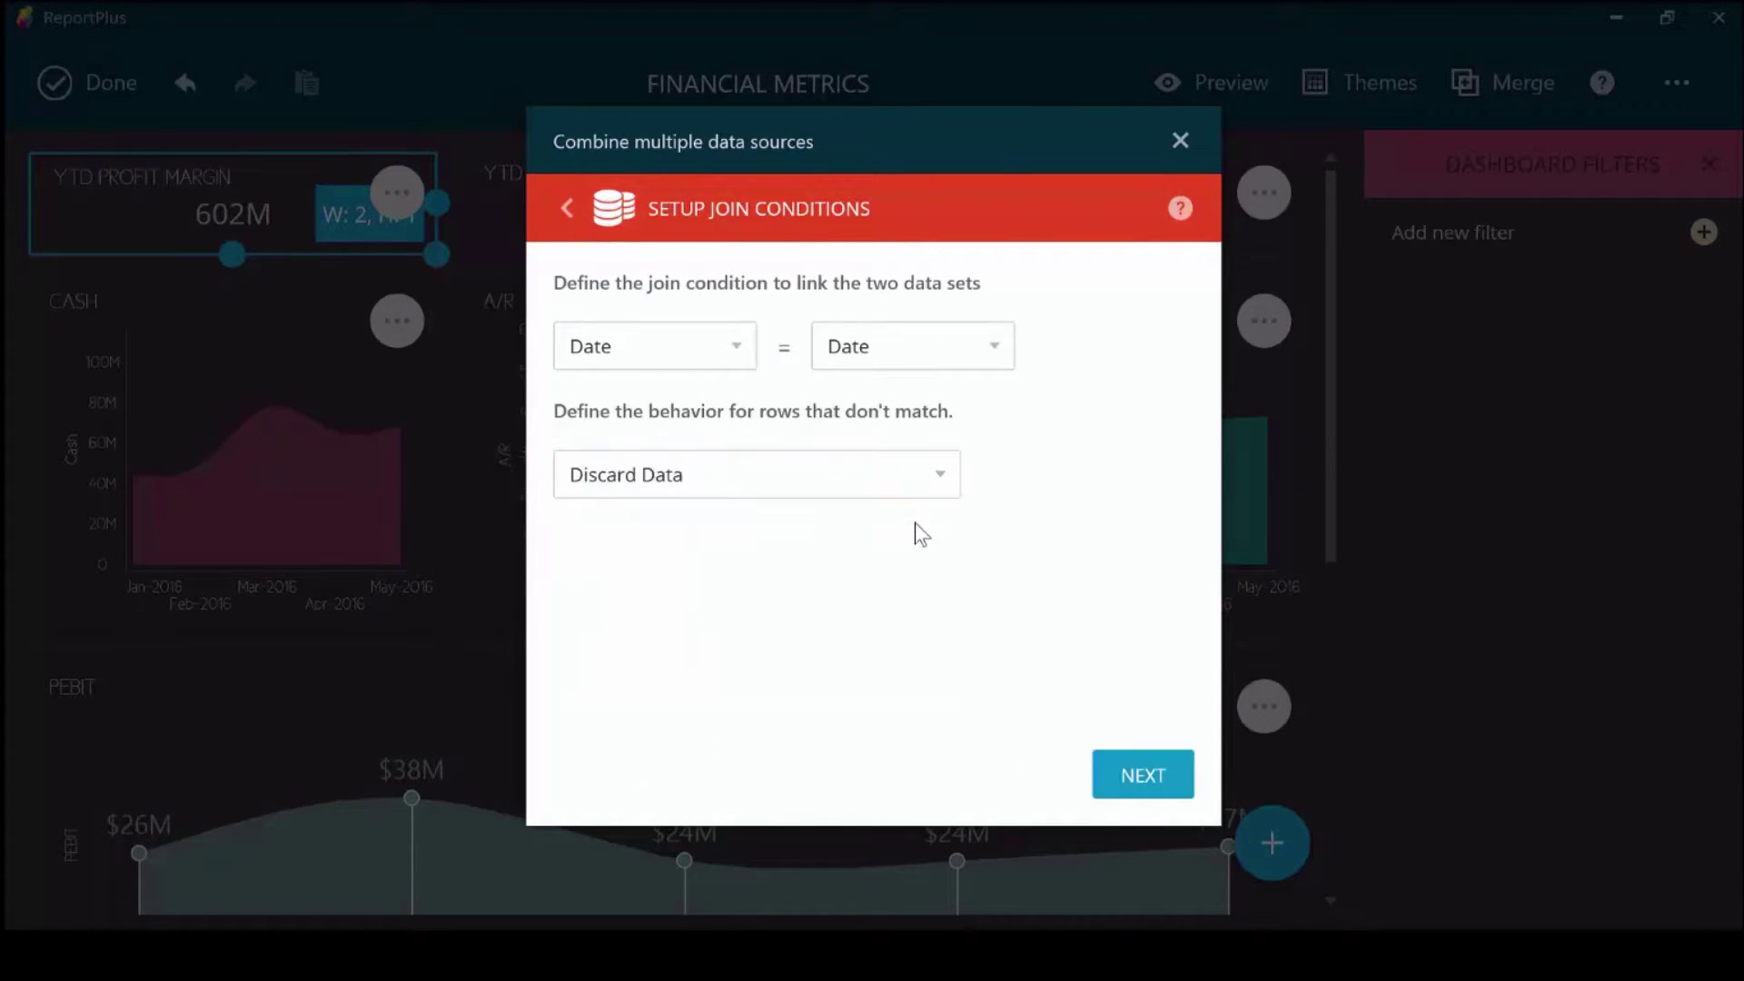
click(1143, 768)
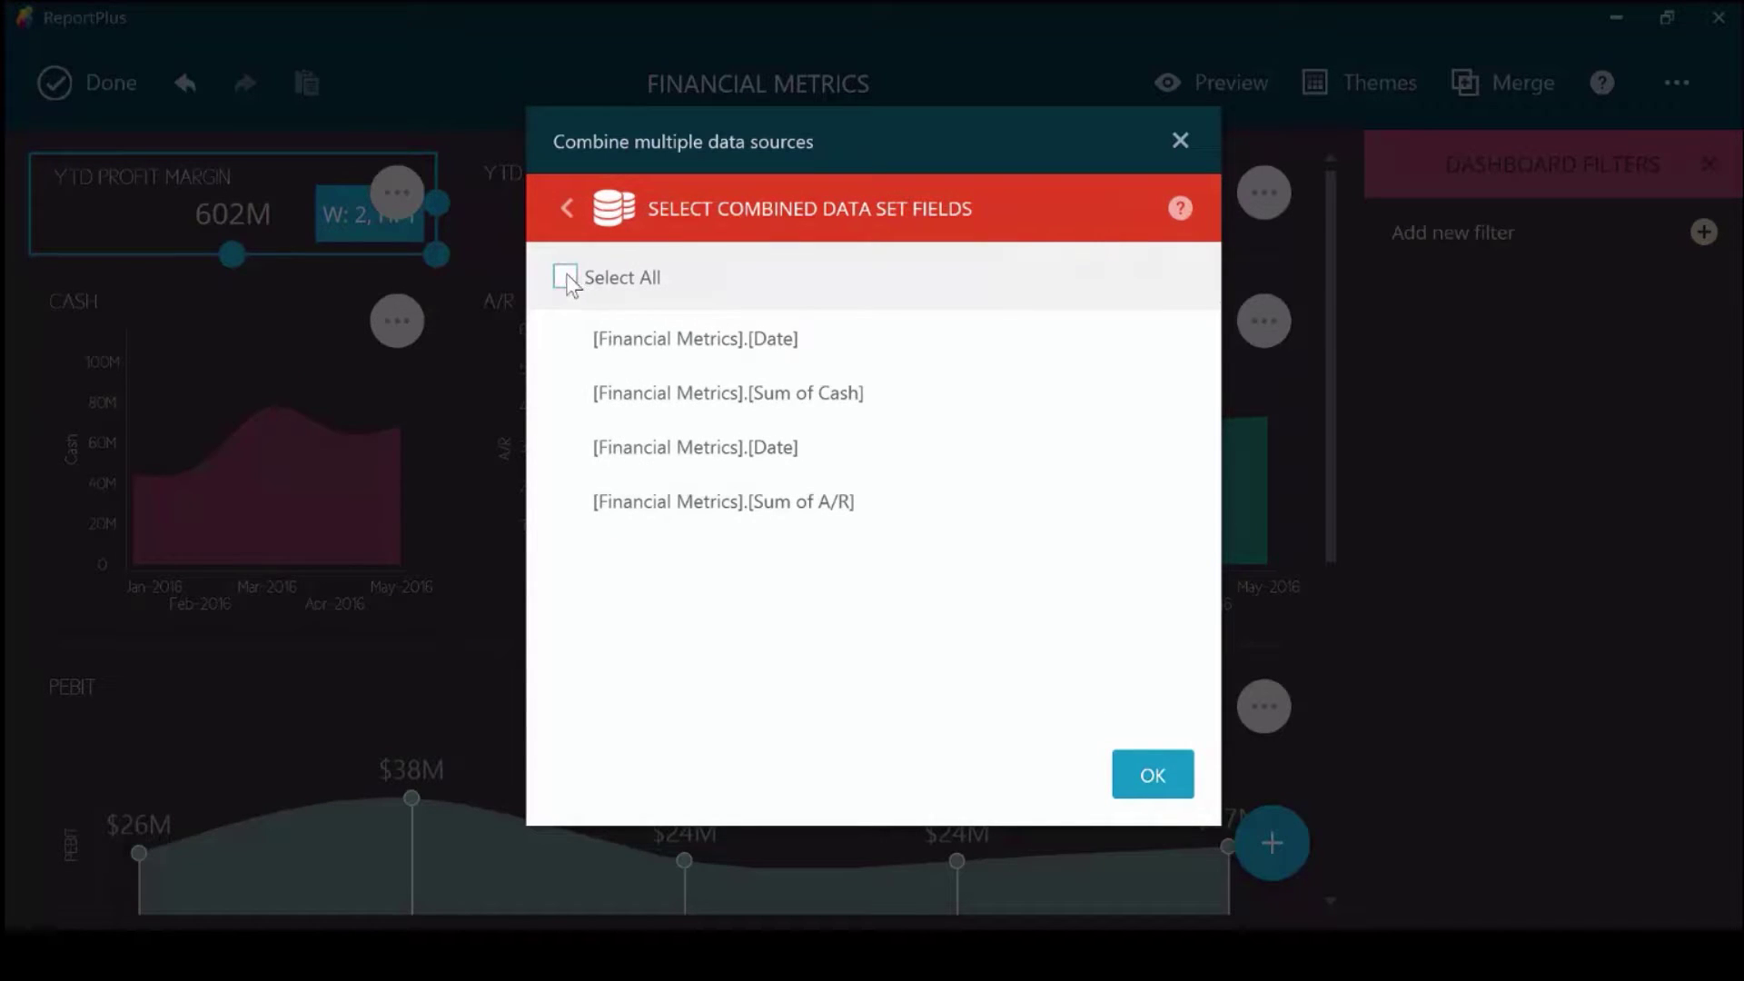
click(574, 278)
Confirm the merged data, show it as a combo chart, and make the Cash columns teal.
click(1148, 775)
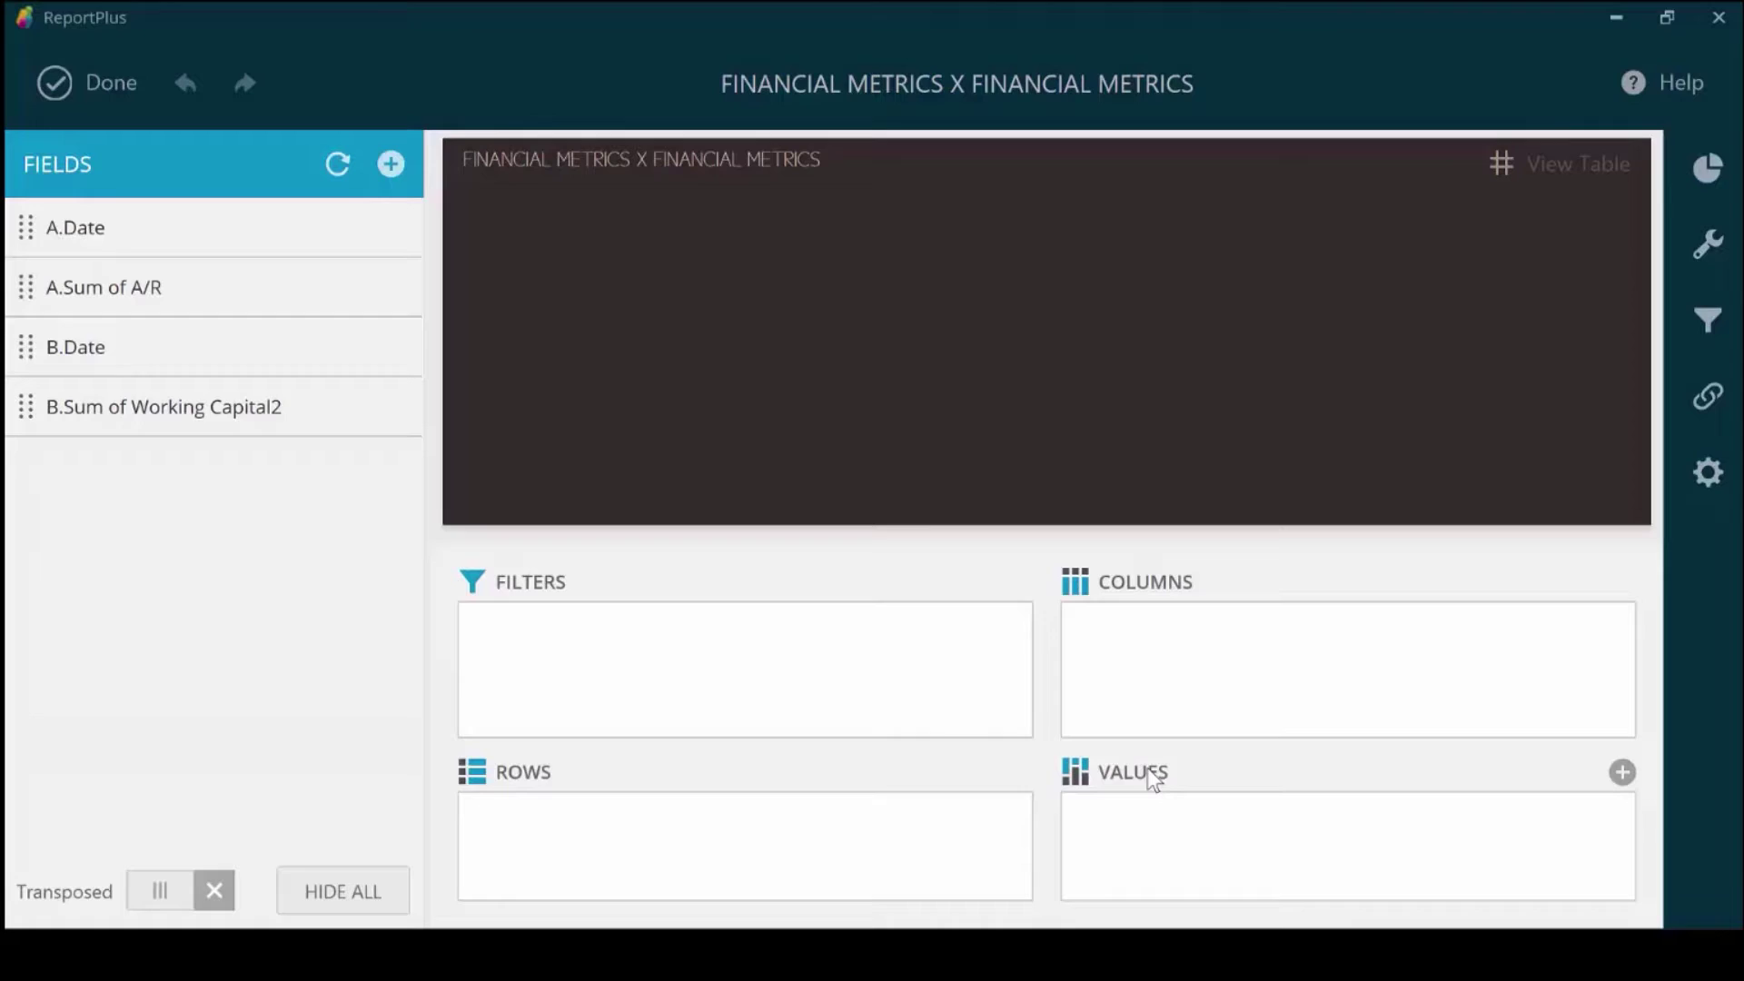
click(1719, 195)
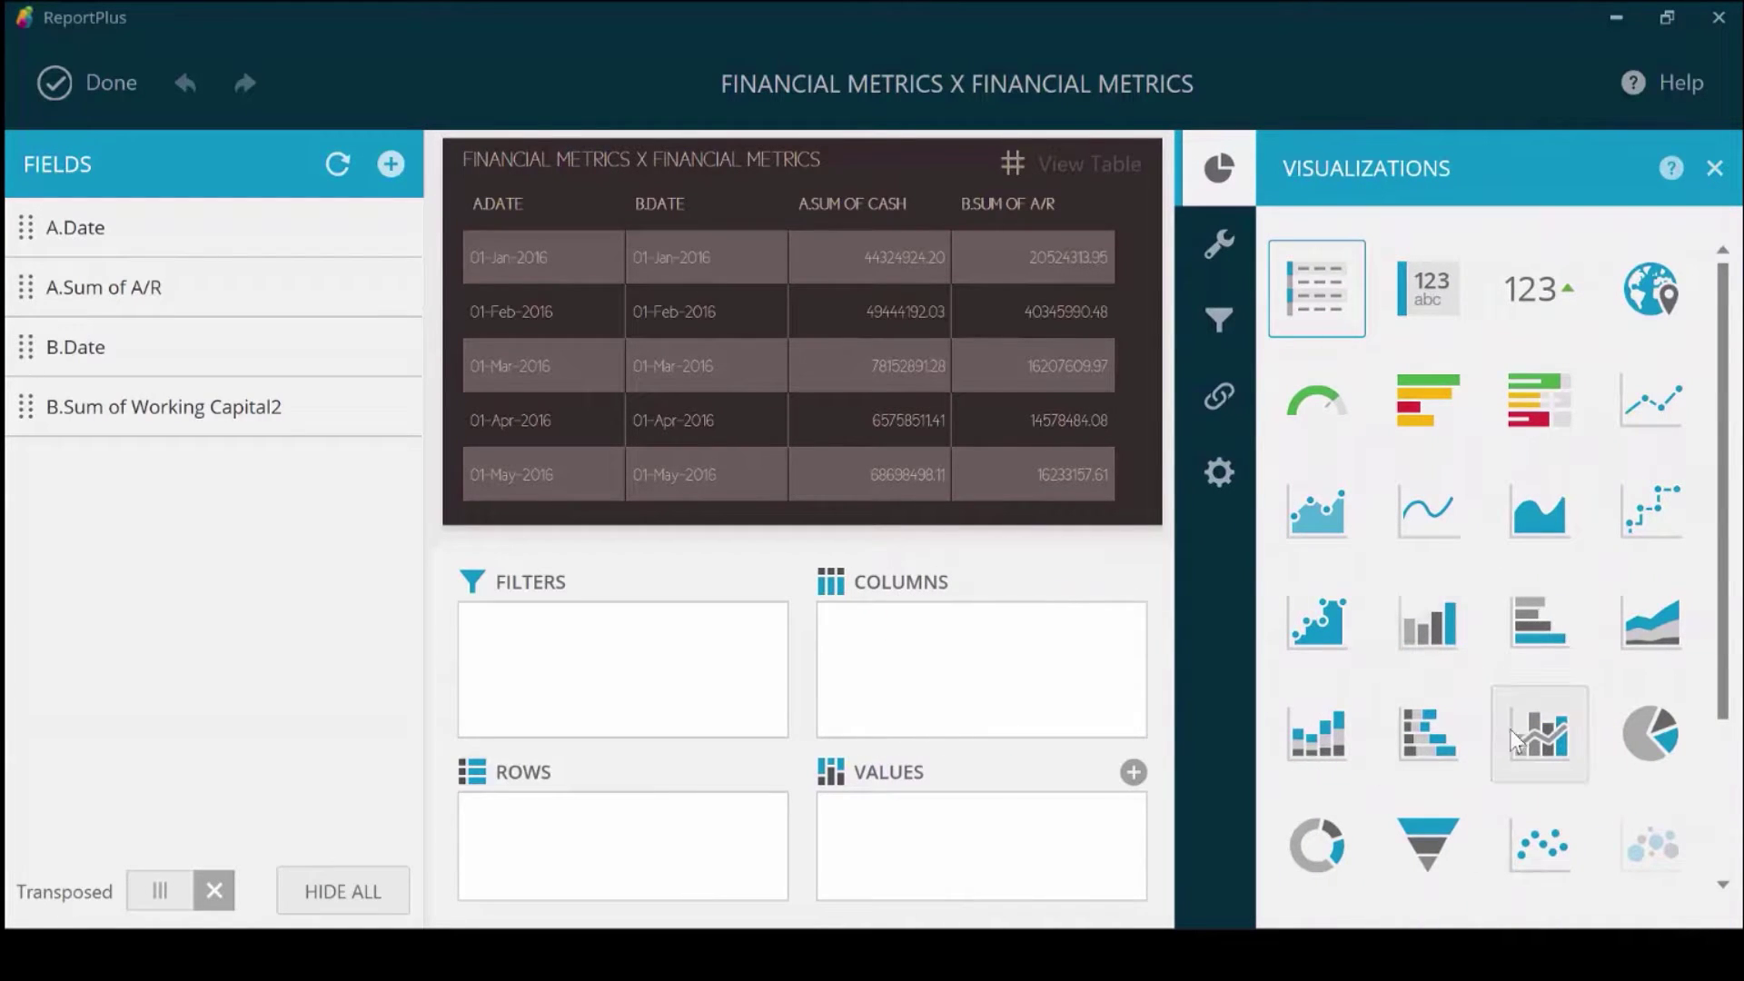
click(1535, 737)
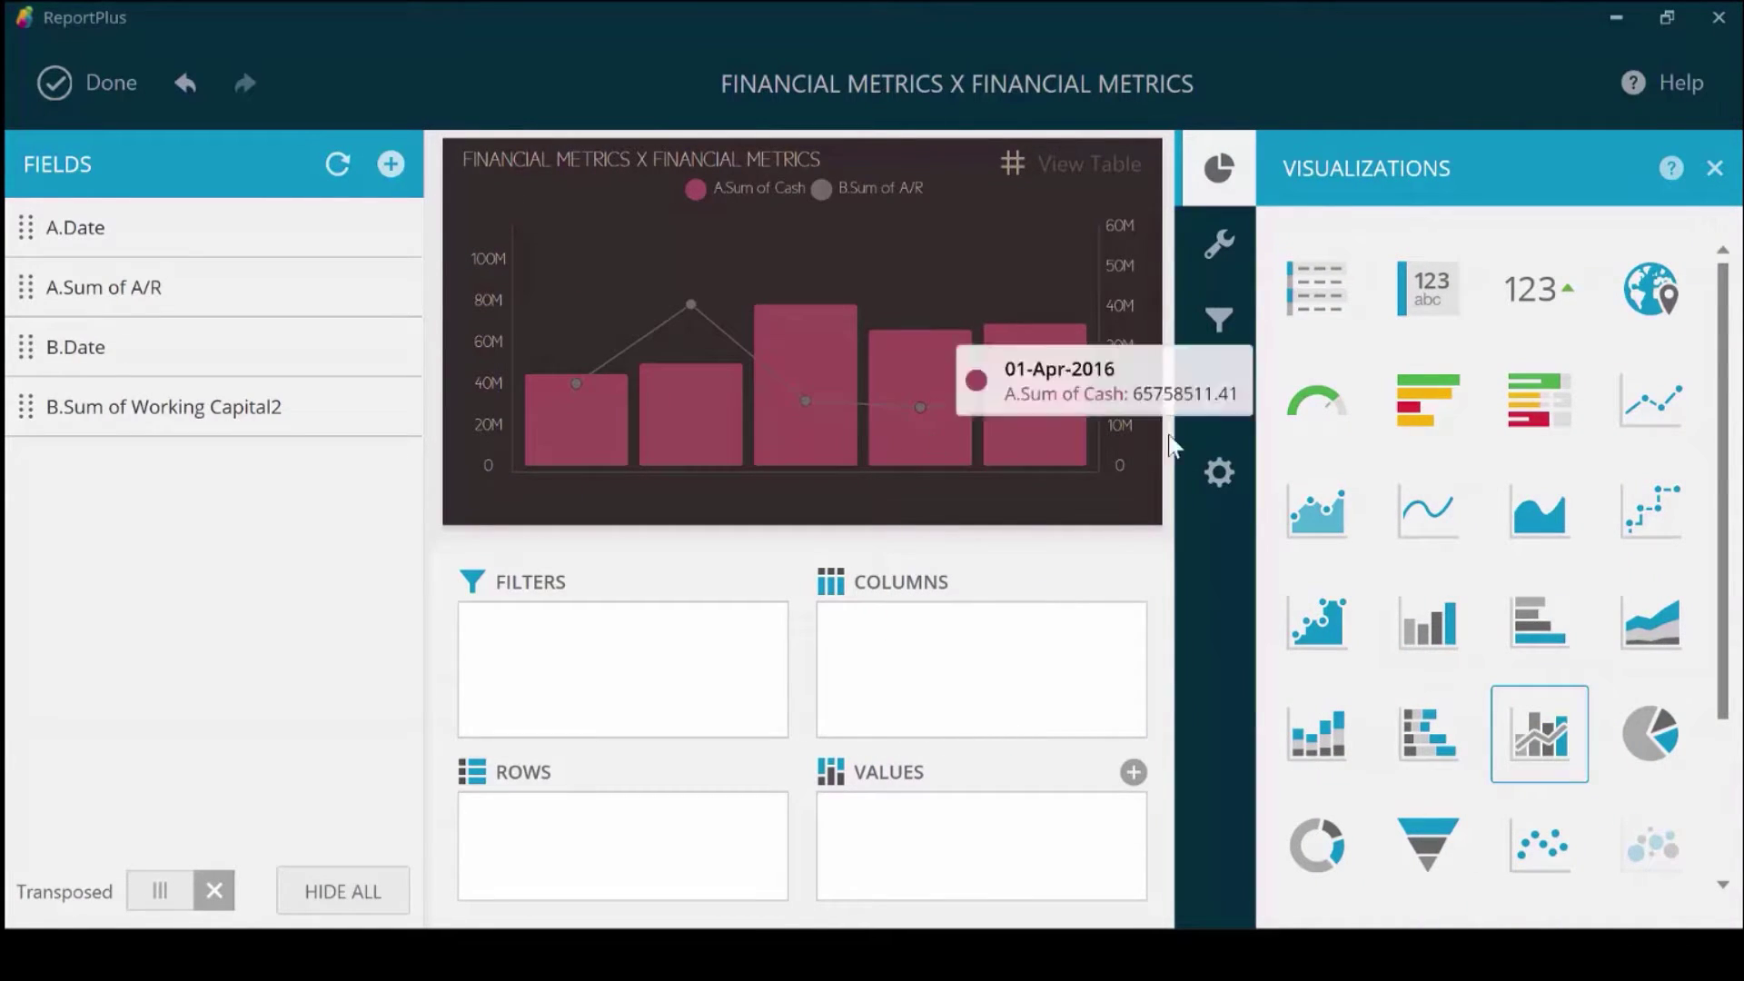
click(1234, 252)
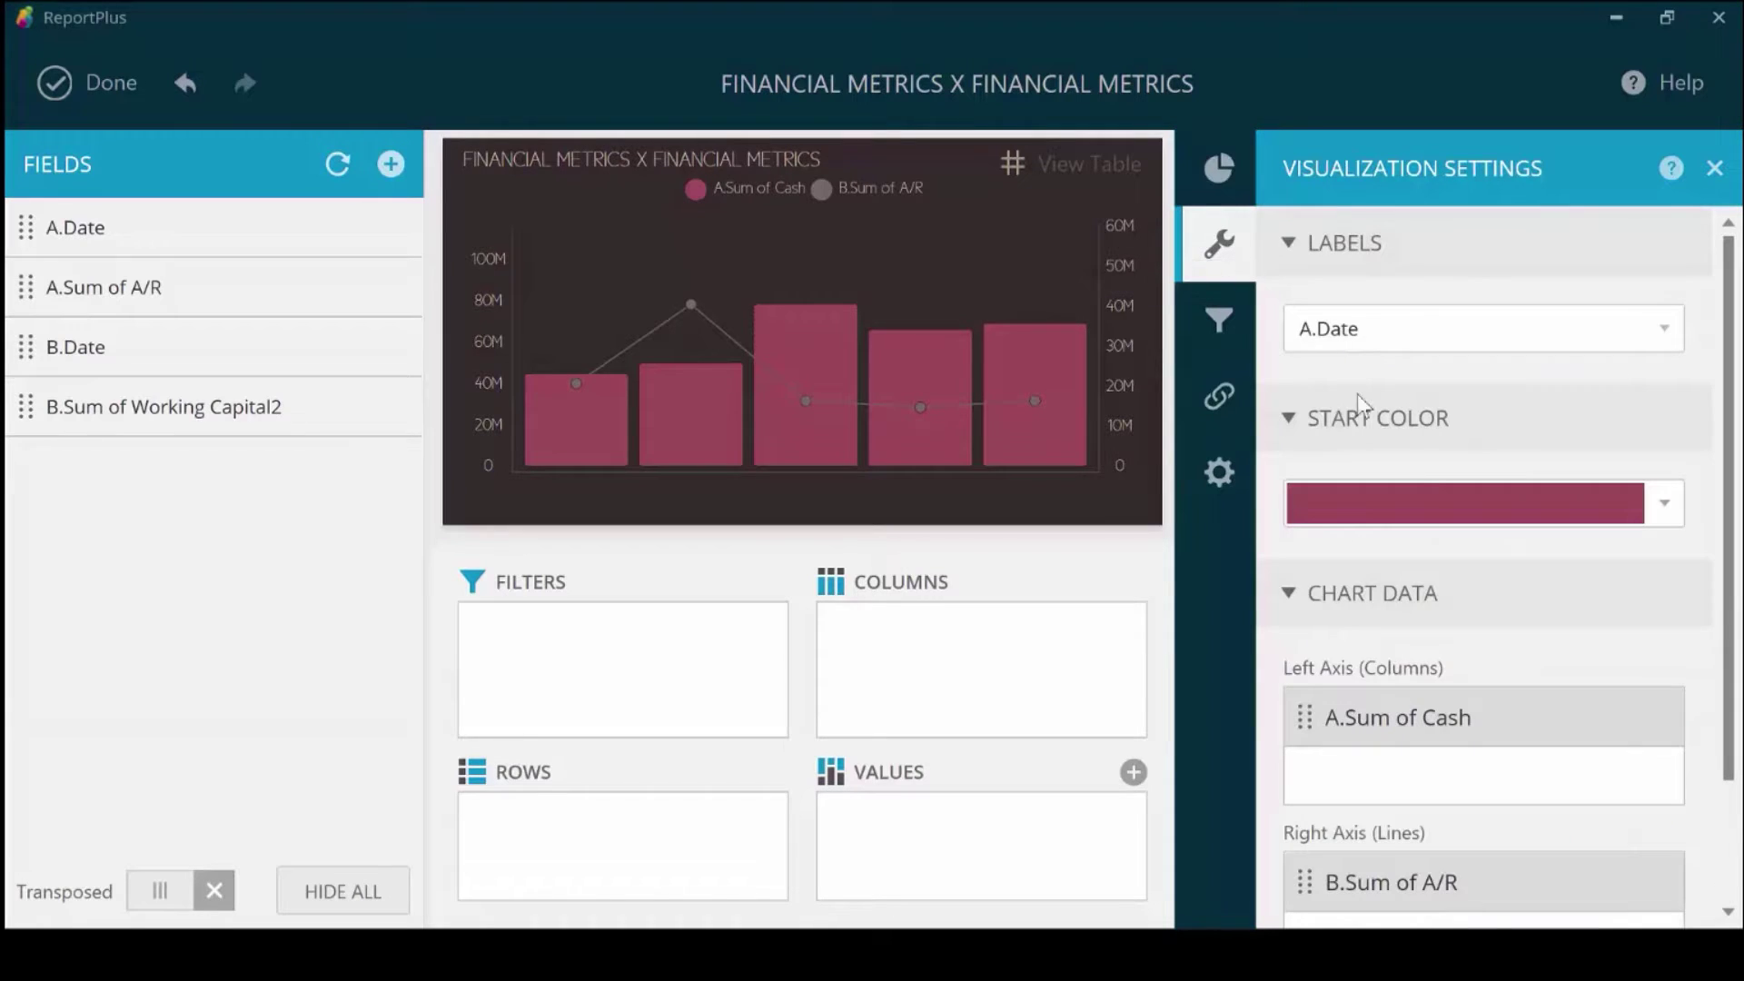
click(1420, 503)
click(1420, 650)
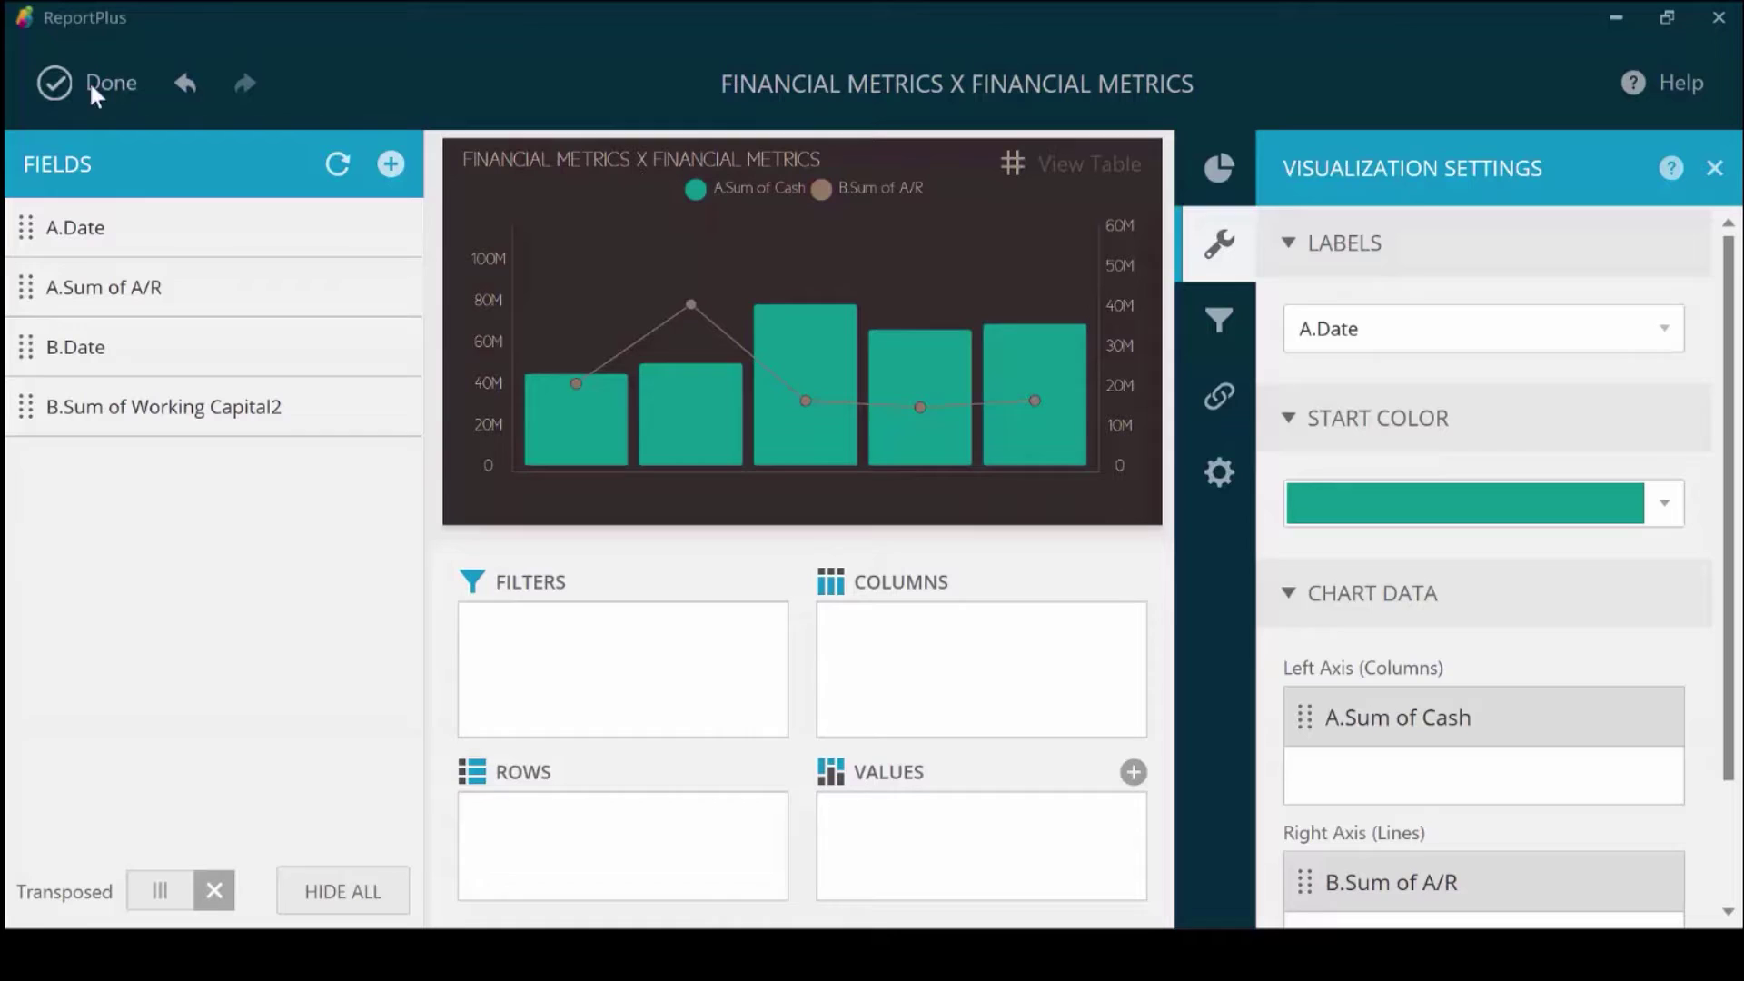
Return to the dashboard, view the filter types without adding one, and open the '...' menu.
click(58, 84)
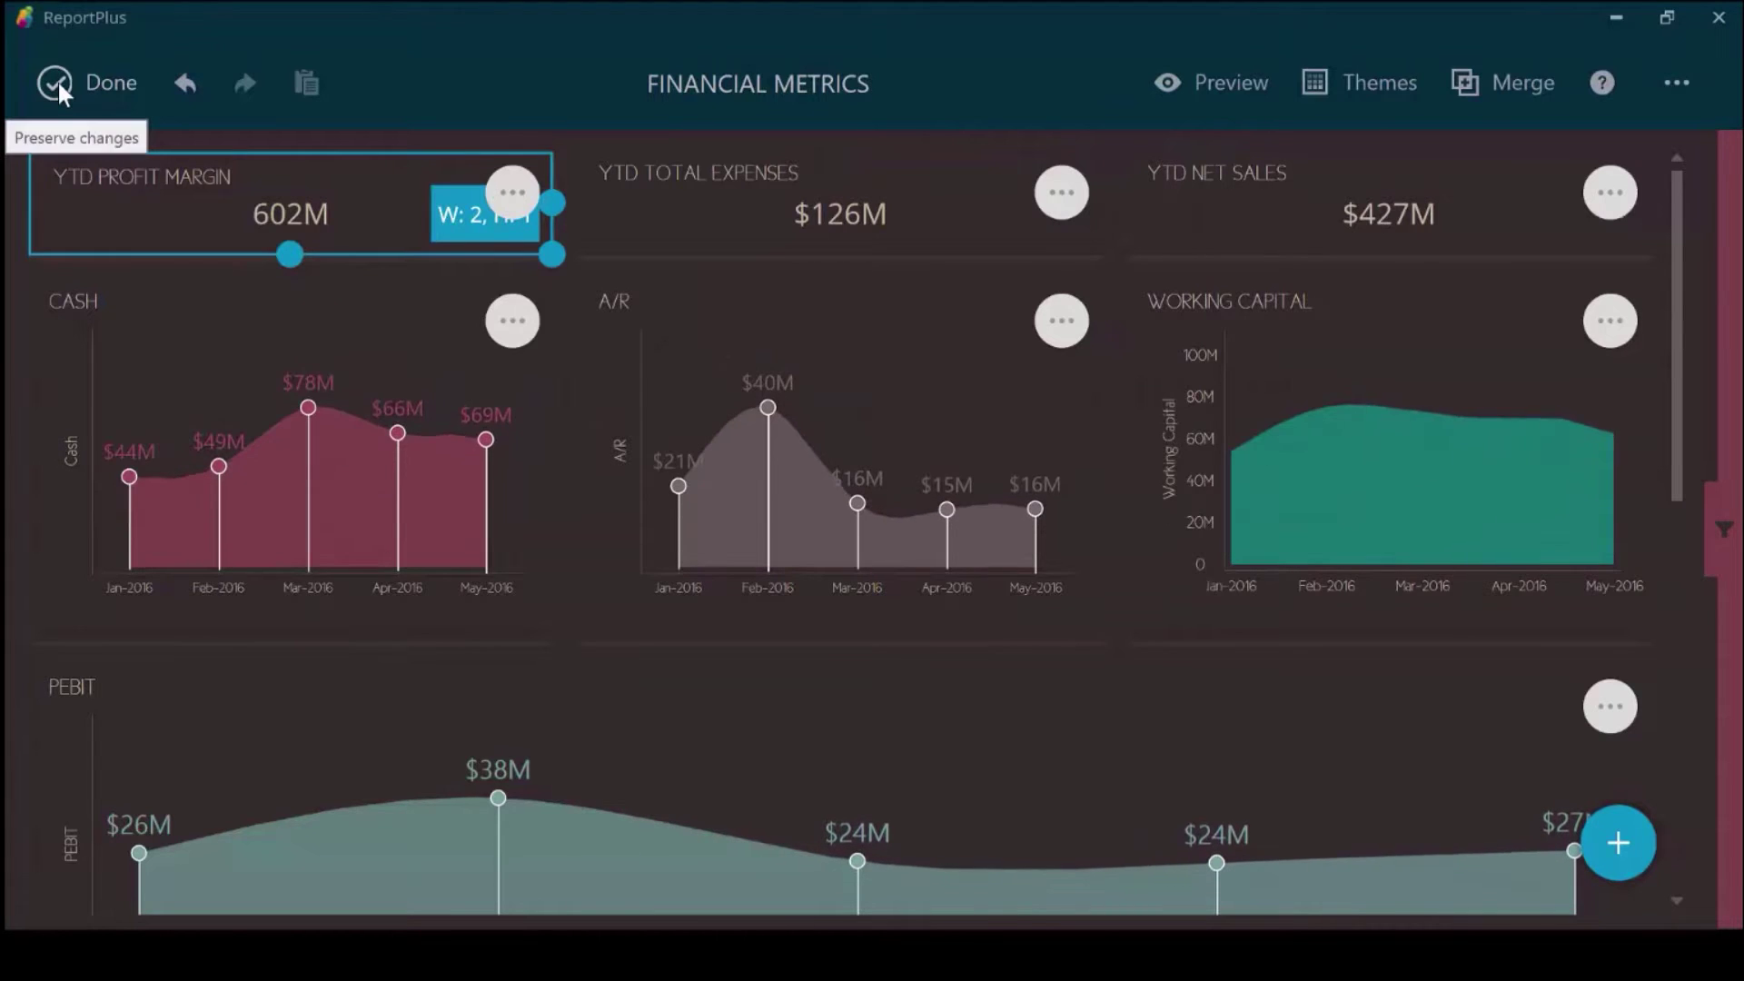
click(1713, 508)
click(1703, 233)
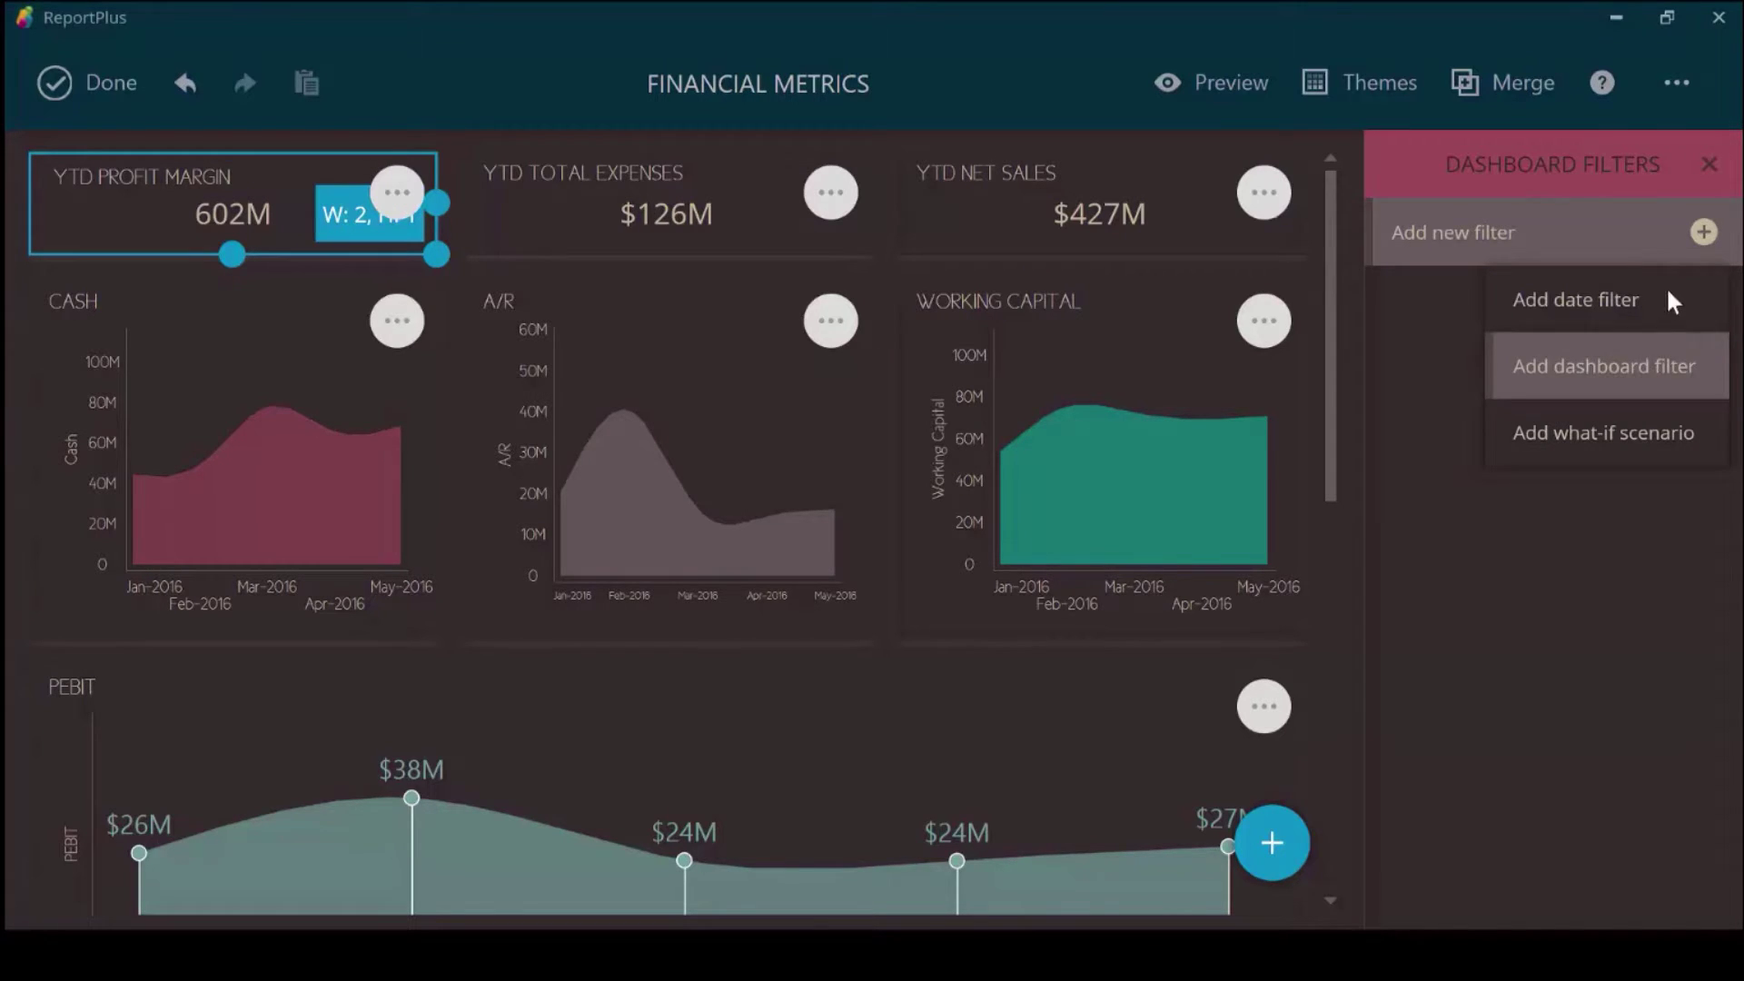
click(1723, 179)
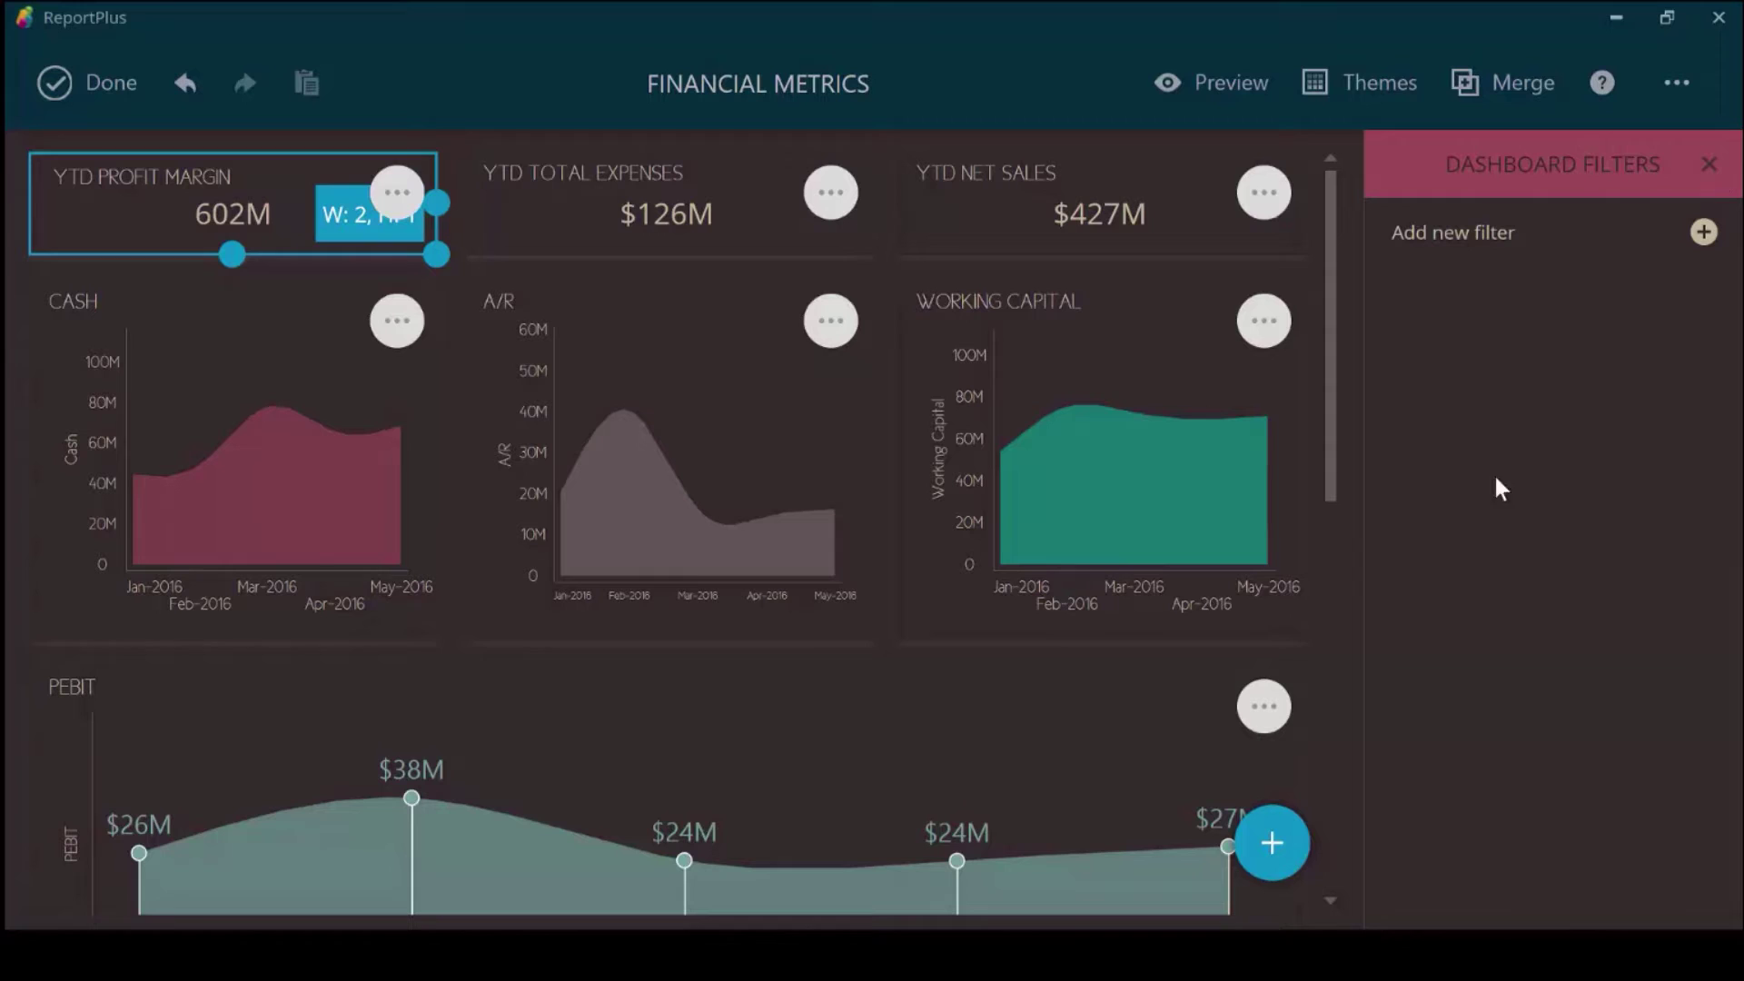
click(1687, 80)
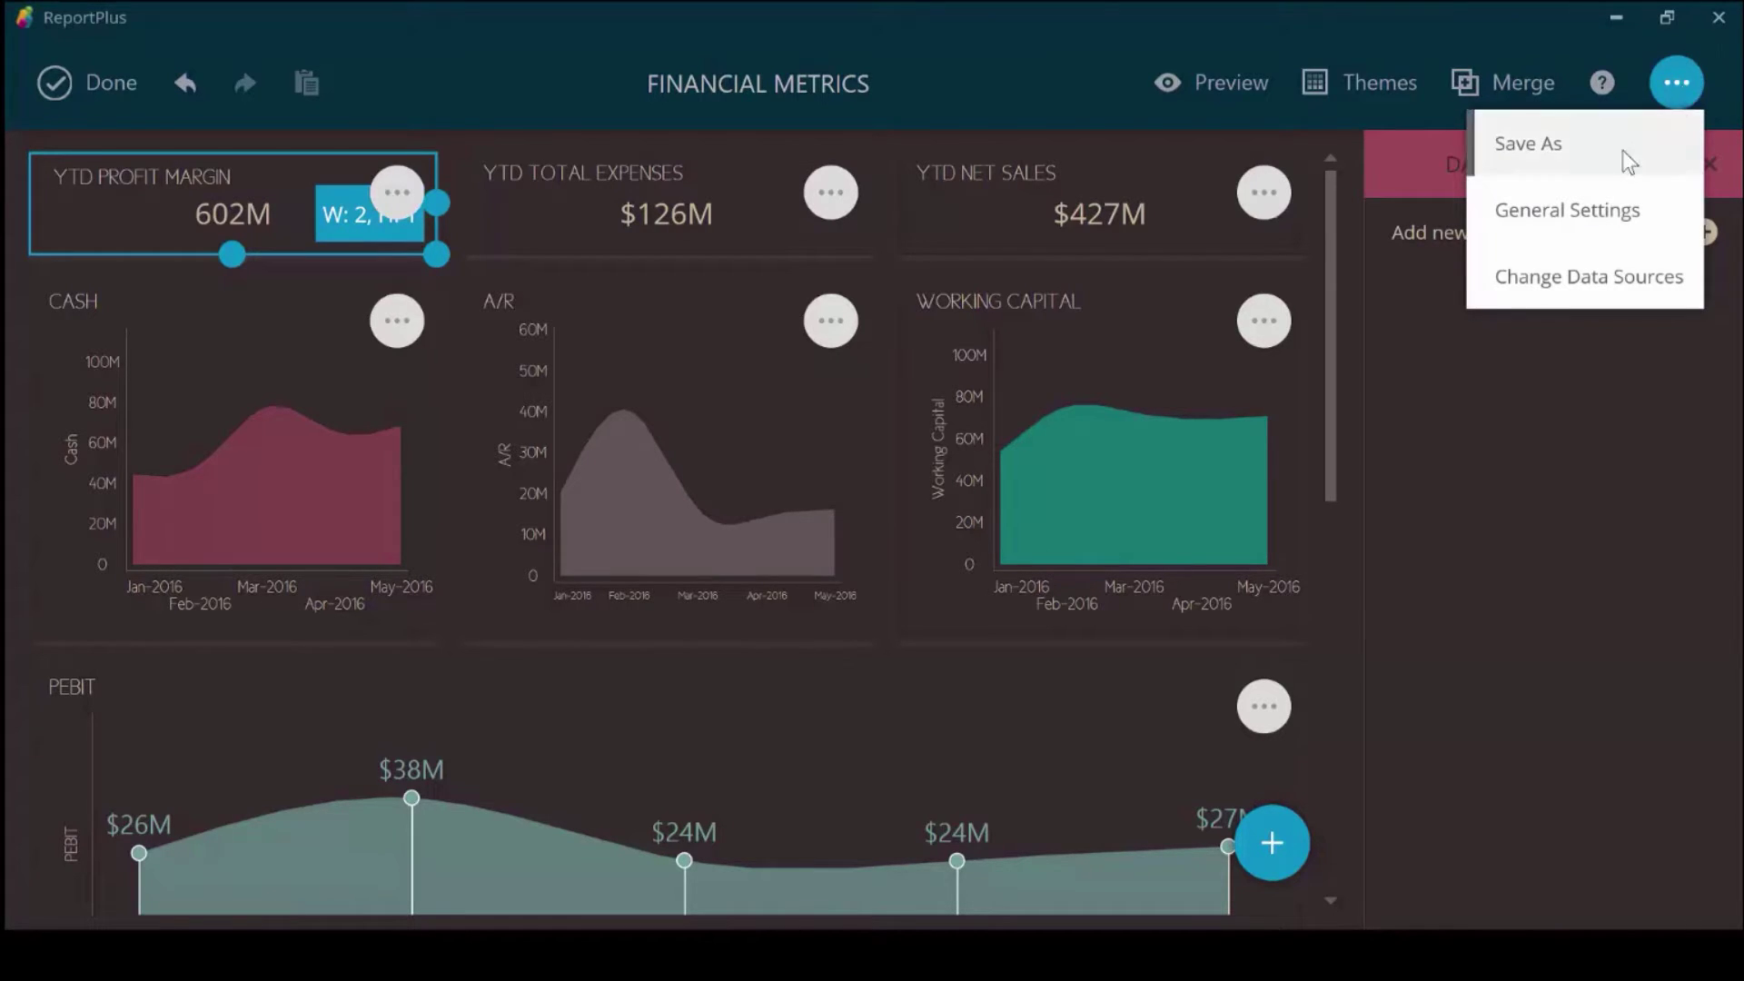
click(1585, 270)
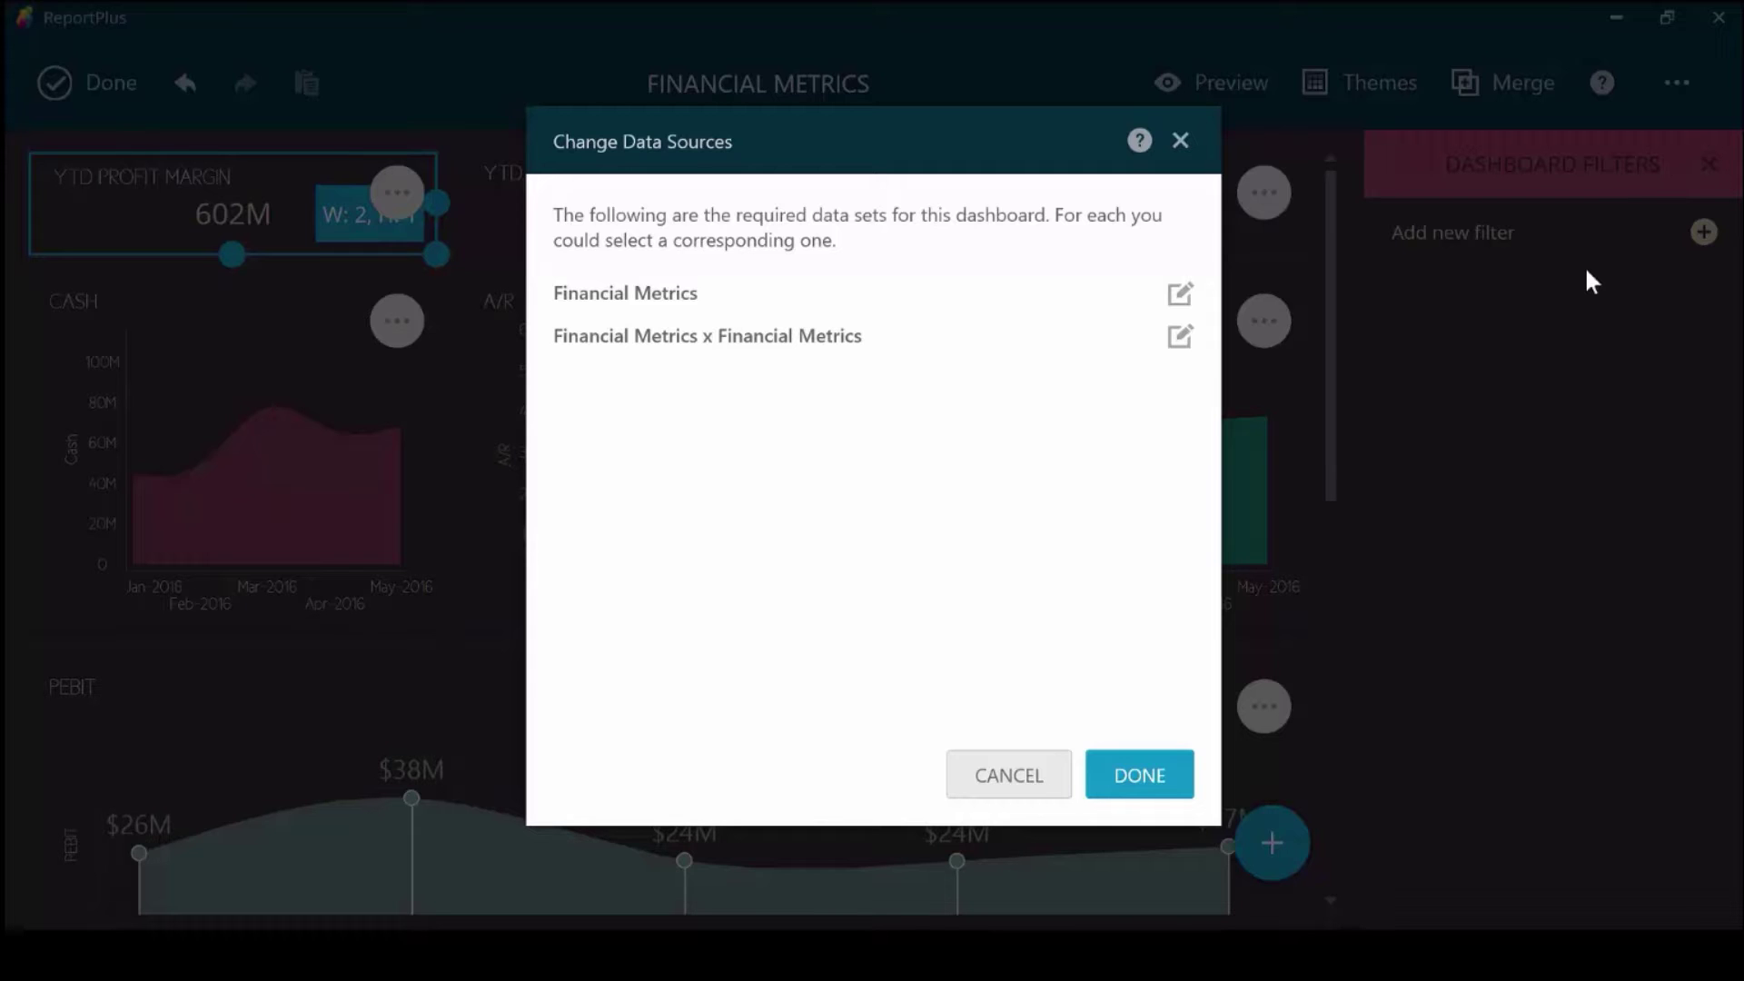
click(1181, 140)
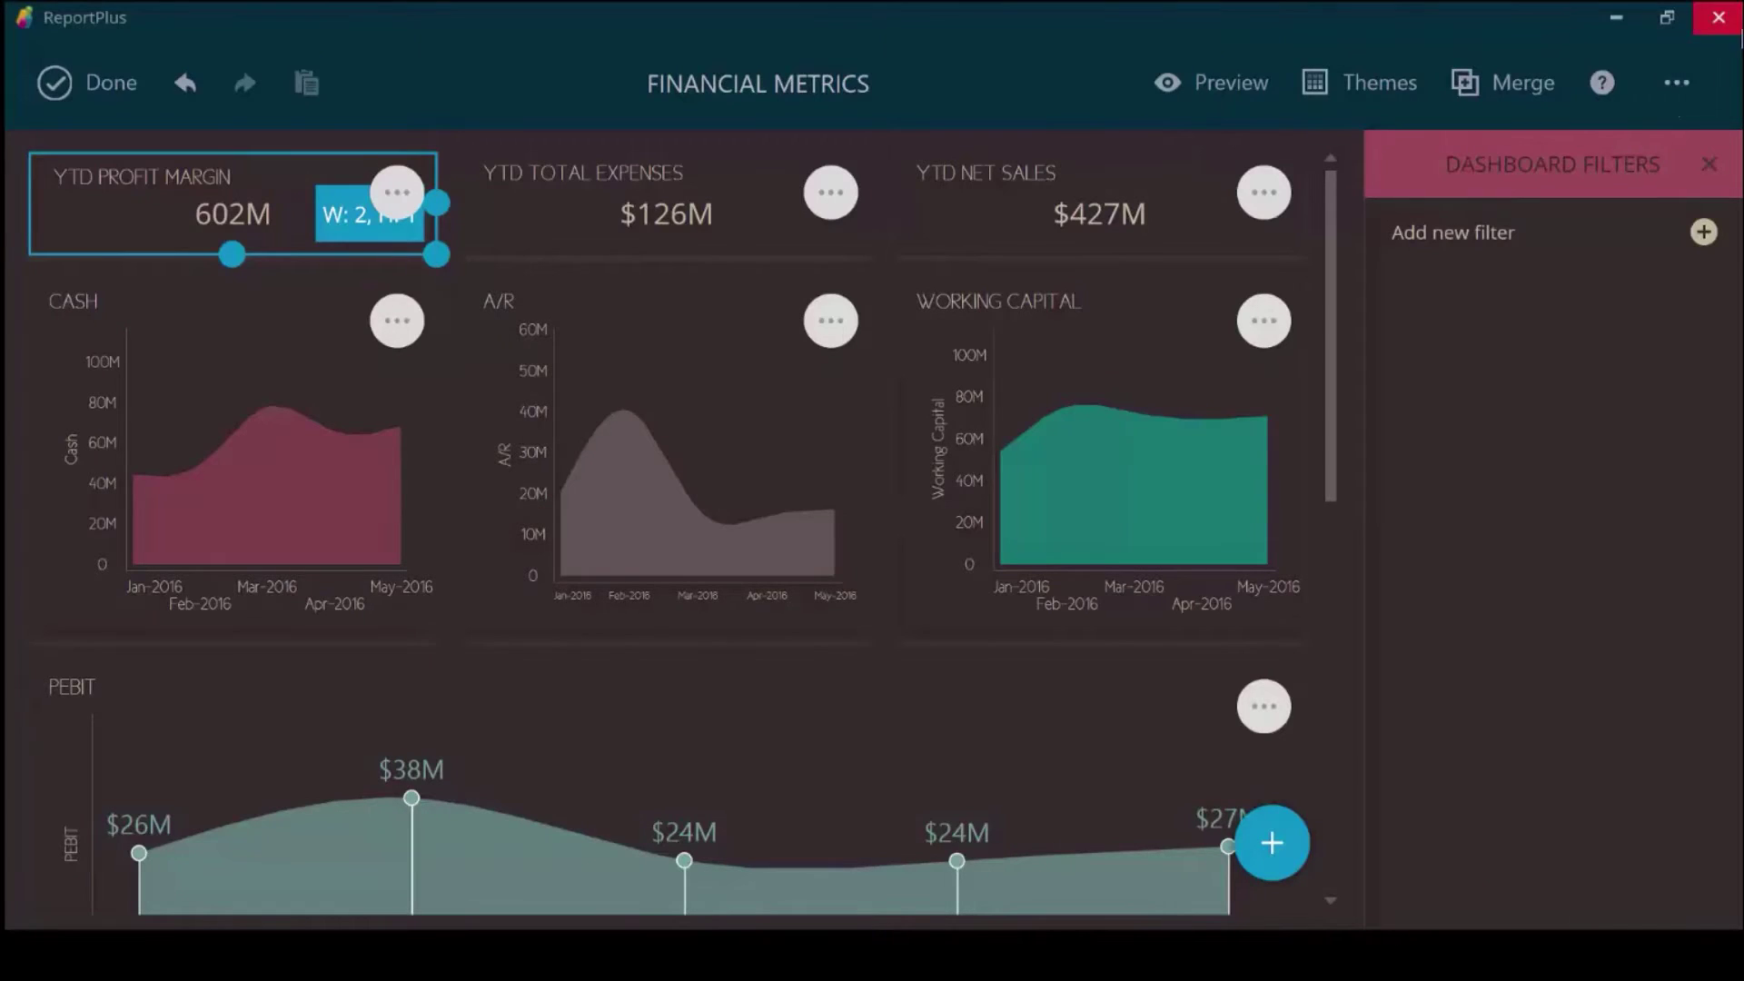
click(1676, 83)
Set Auto Refresh to 10 minutes in the dashboard's General Settings.
click(1609, 207)
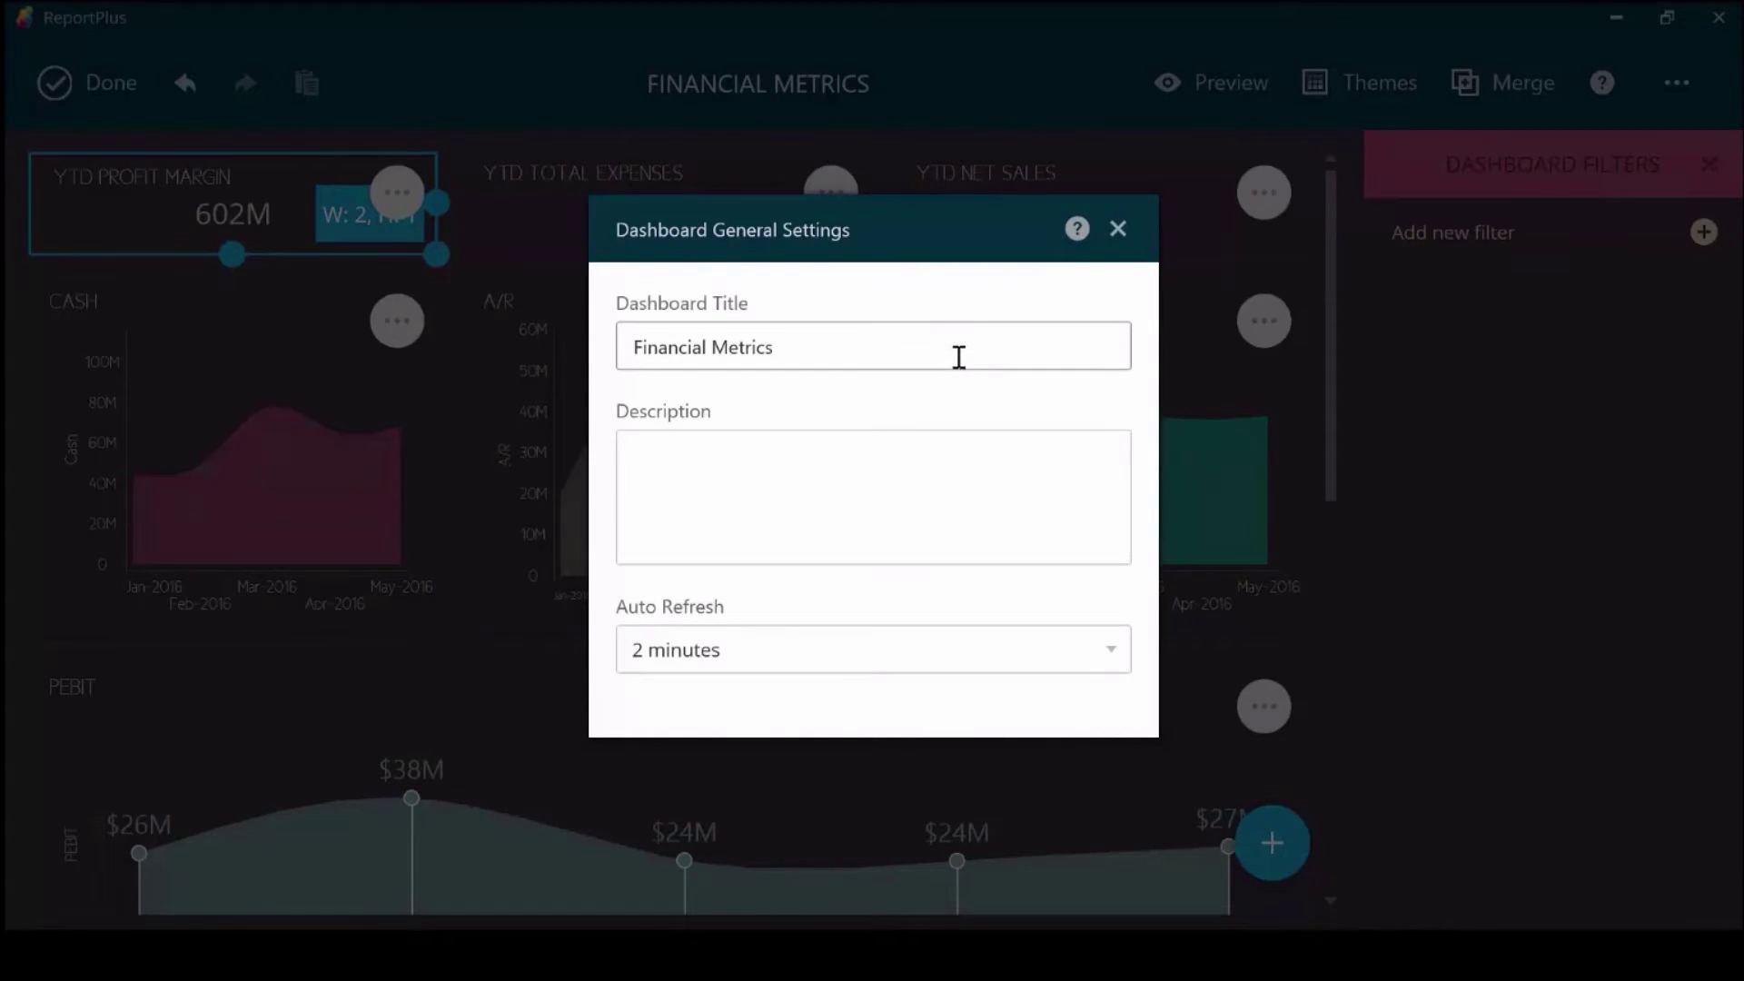
click(884, 656)
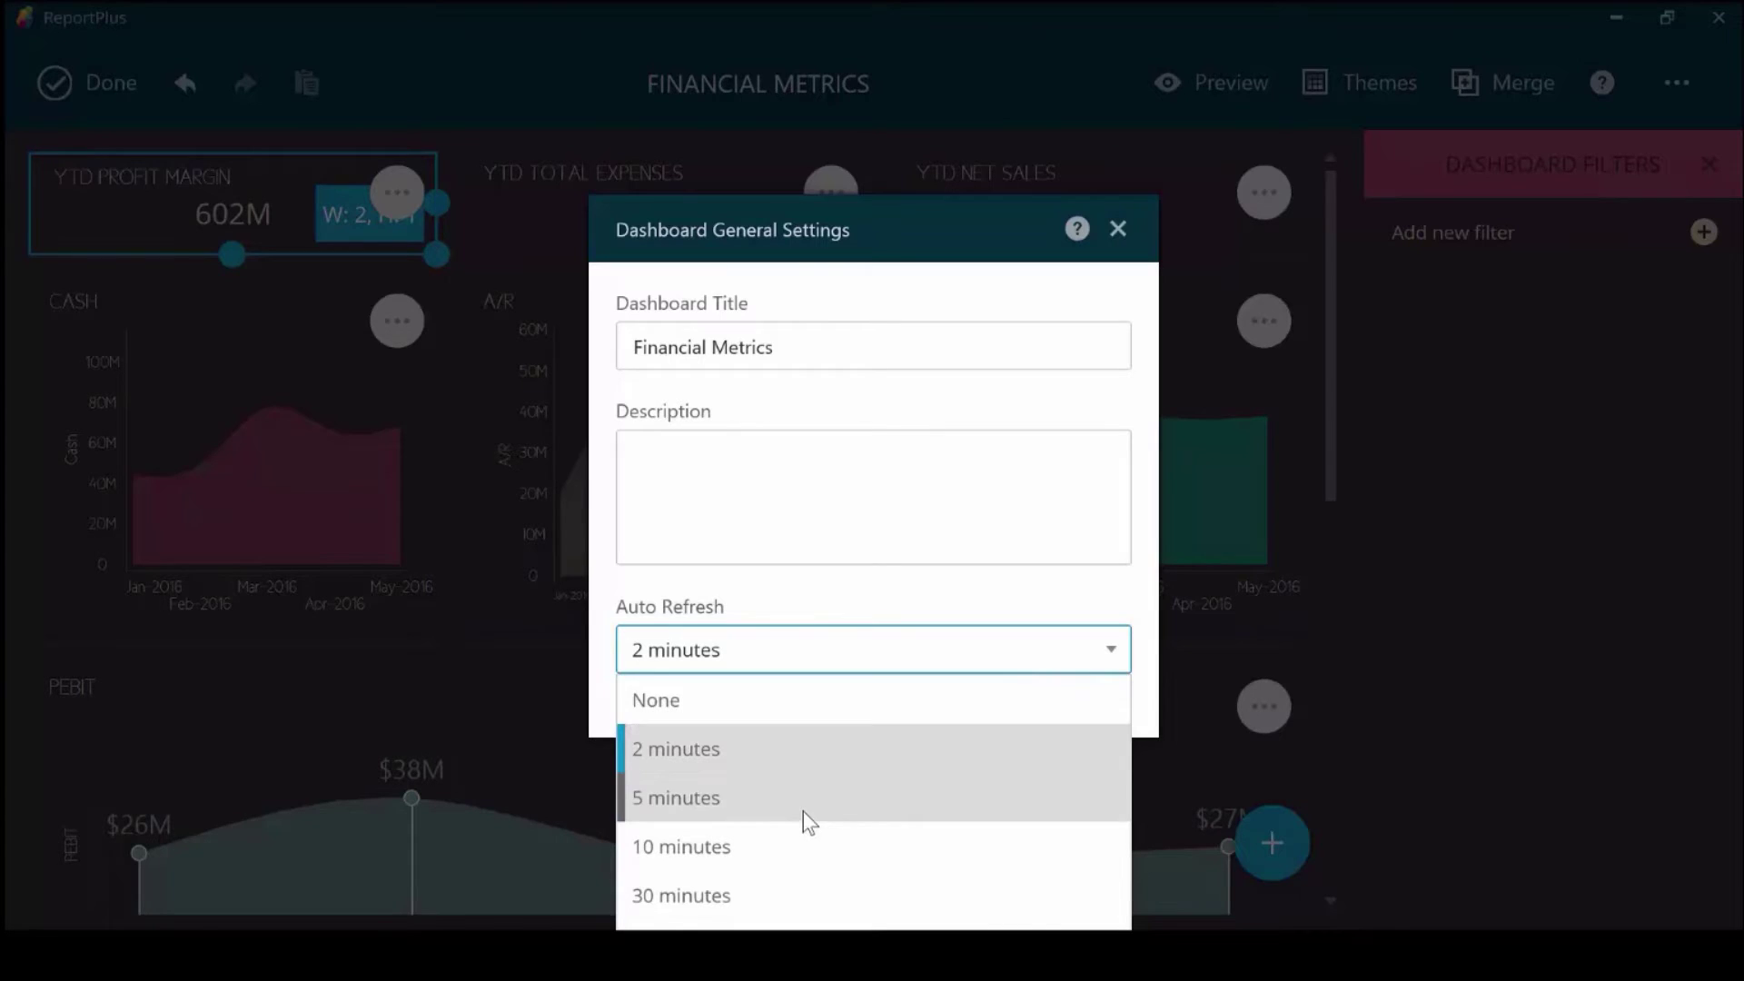
click(797, 847)
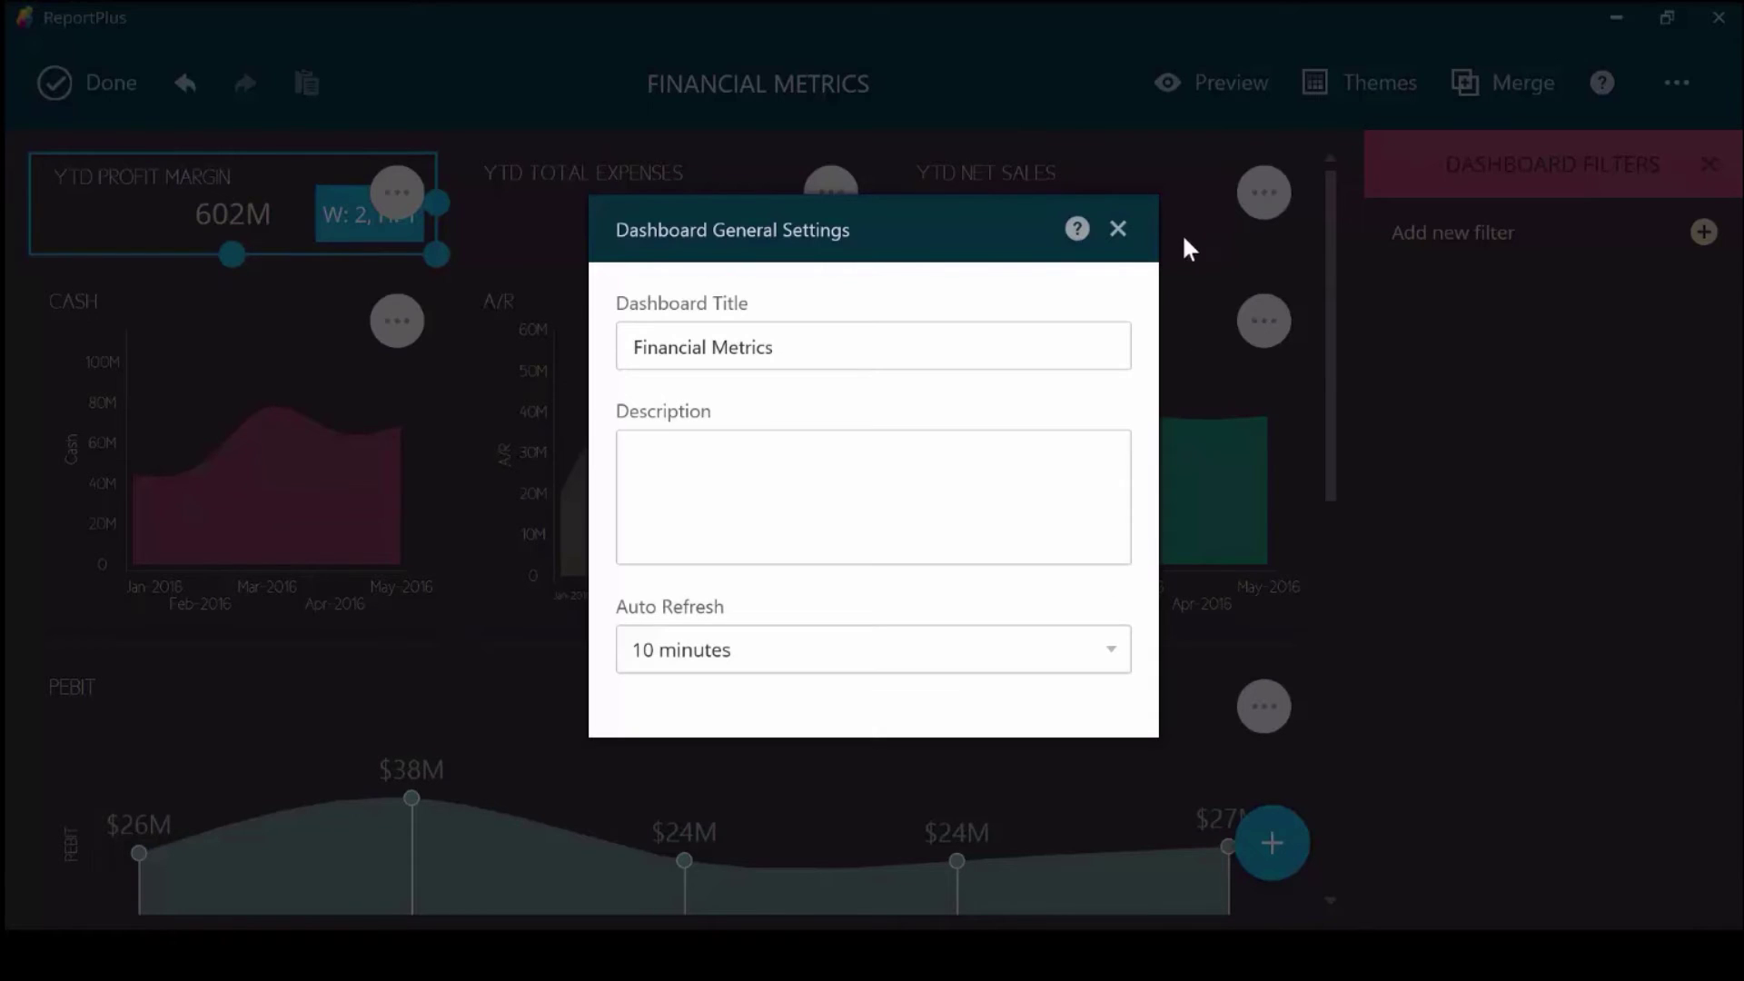
click(1117, 229)
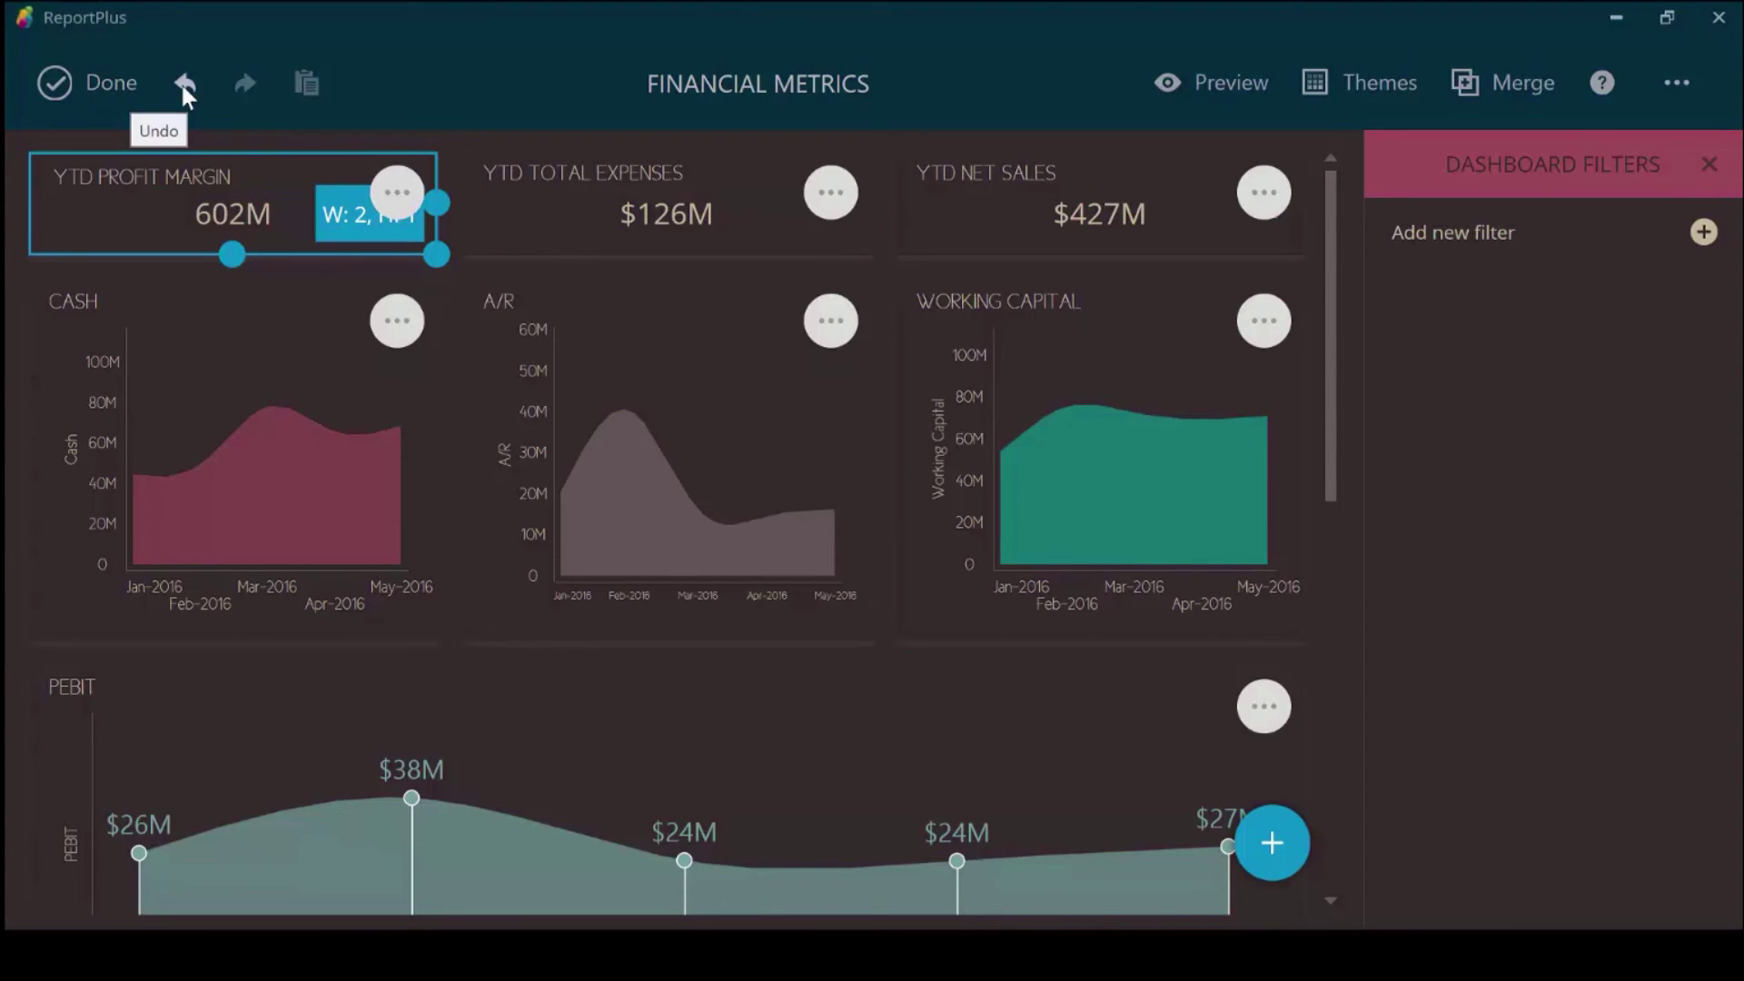
Finish editing and save the dashboard as 'Financial Metrics' in the Sales folder location.
click(59, 84)
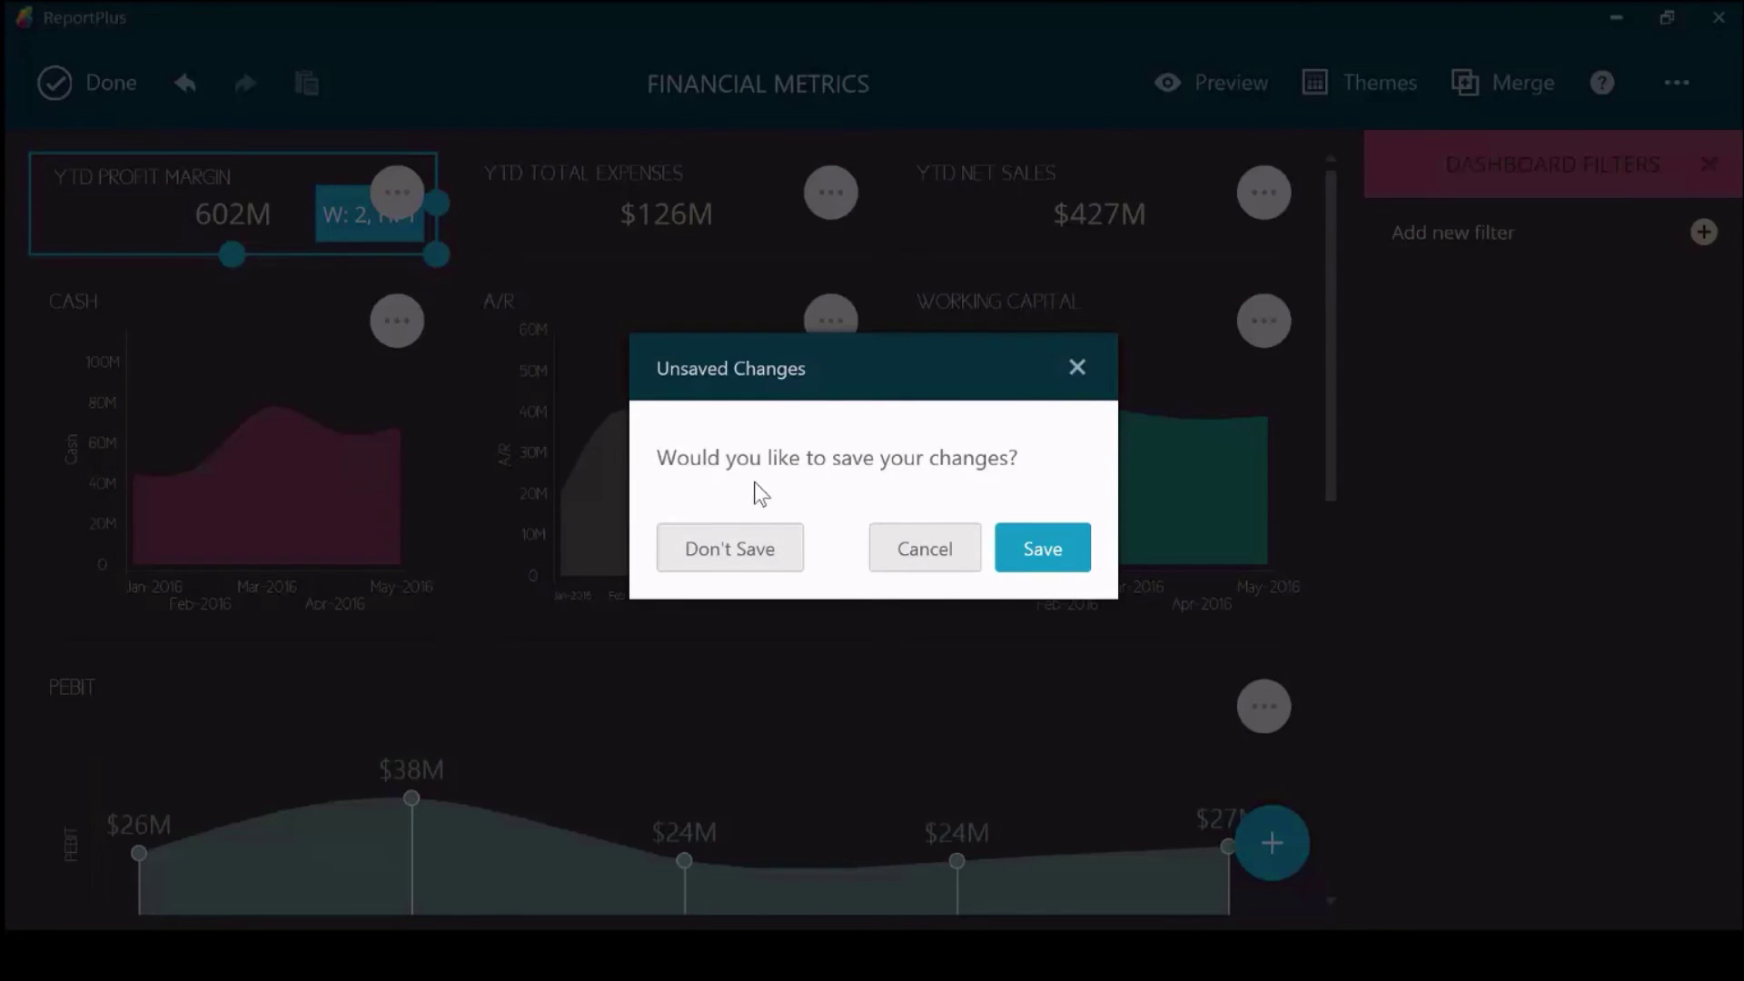
click(1048, 548)
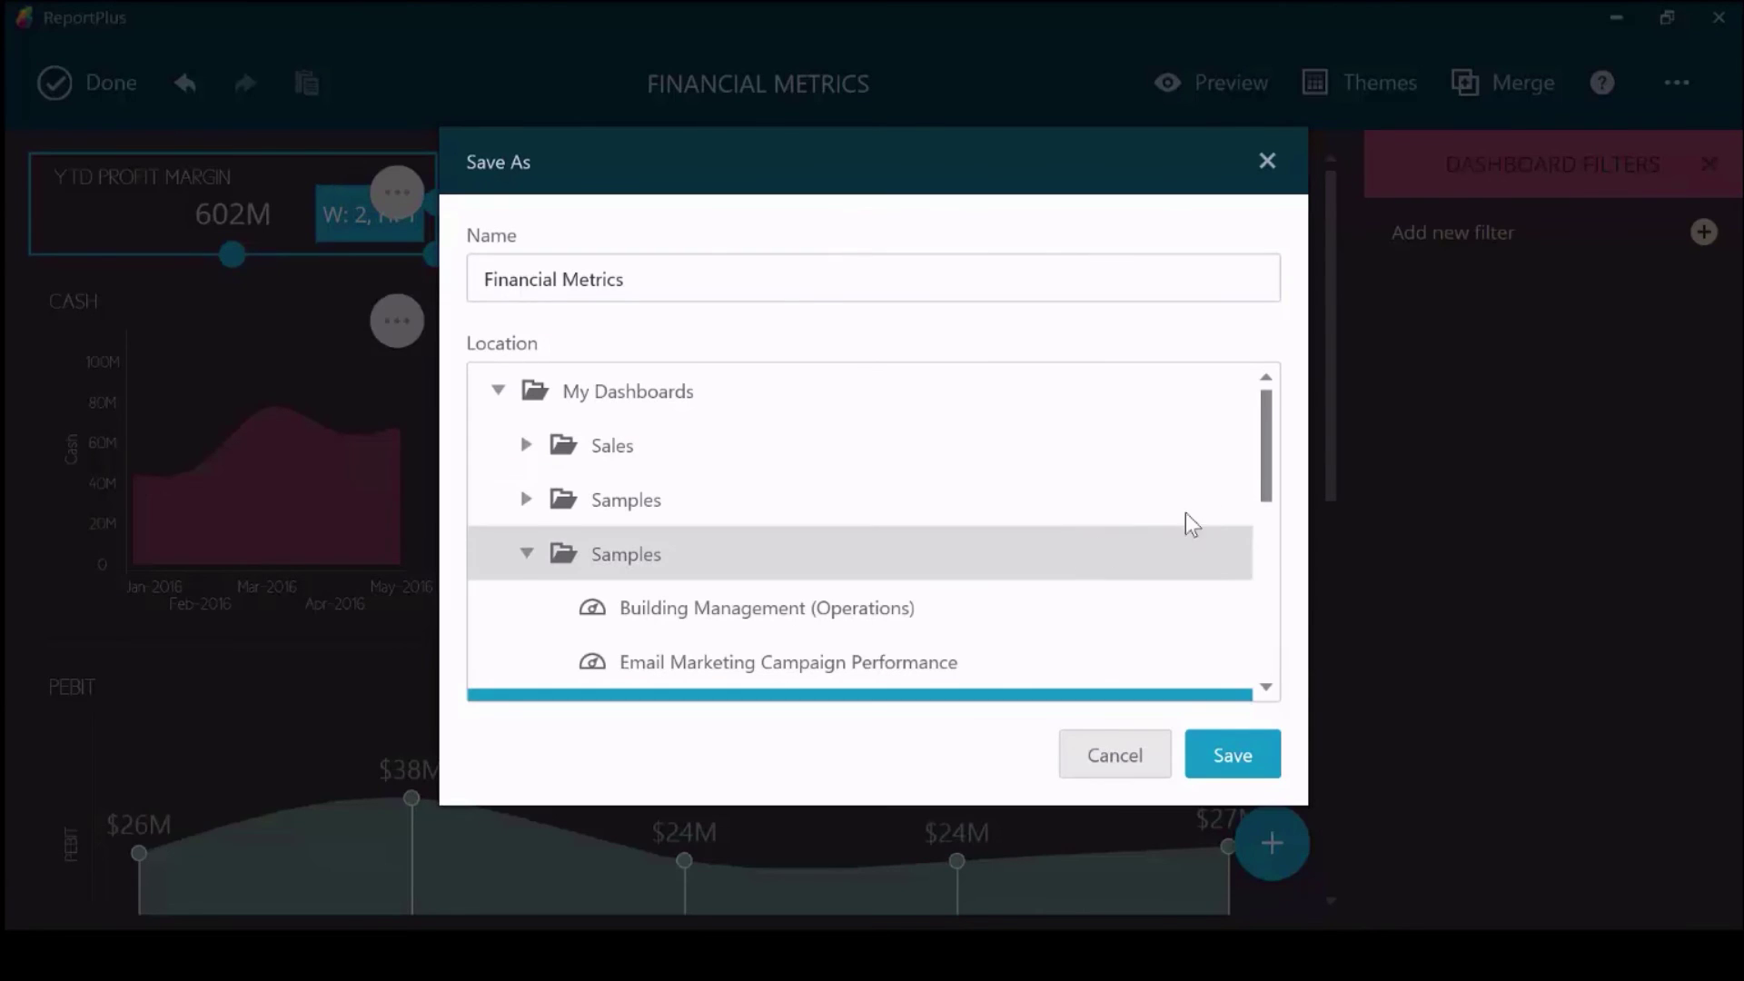
scroll(1263, 428, down, 2)
scroll(564, 455, up, 2)
click(526, 445)
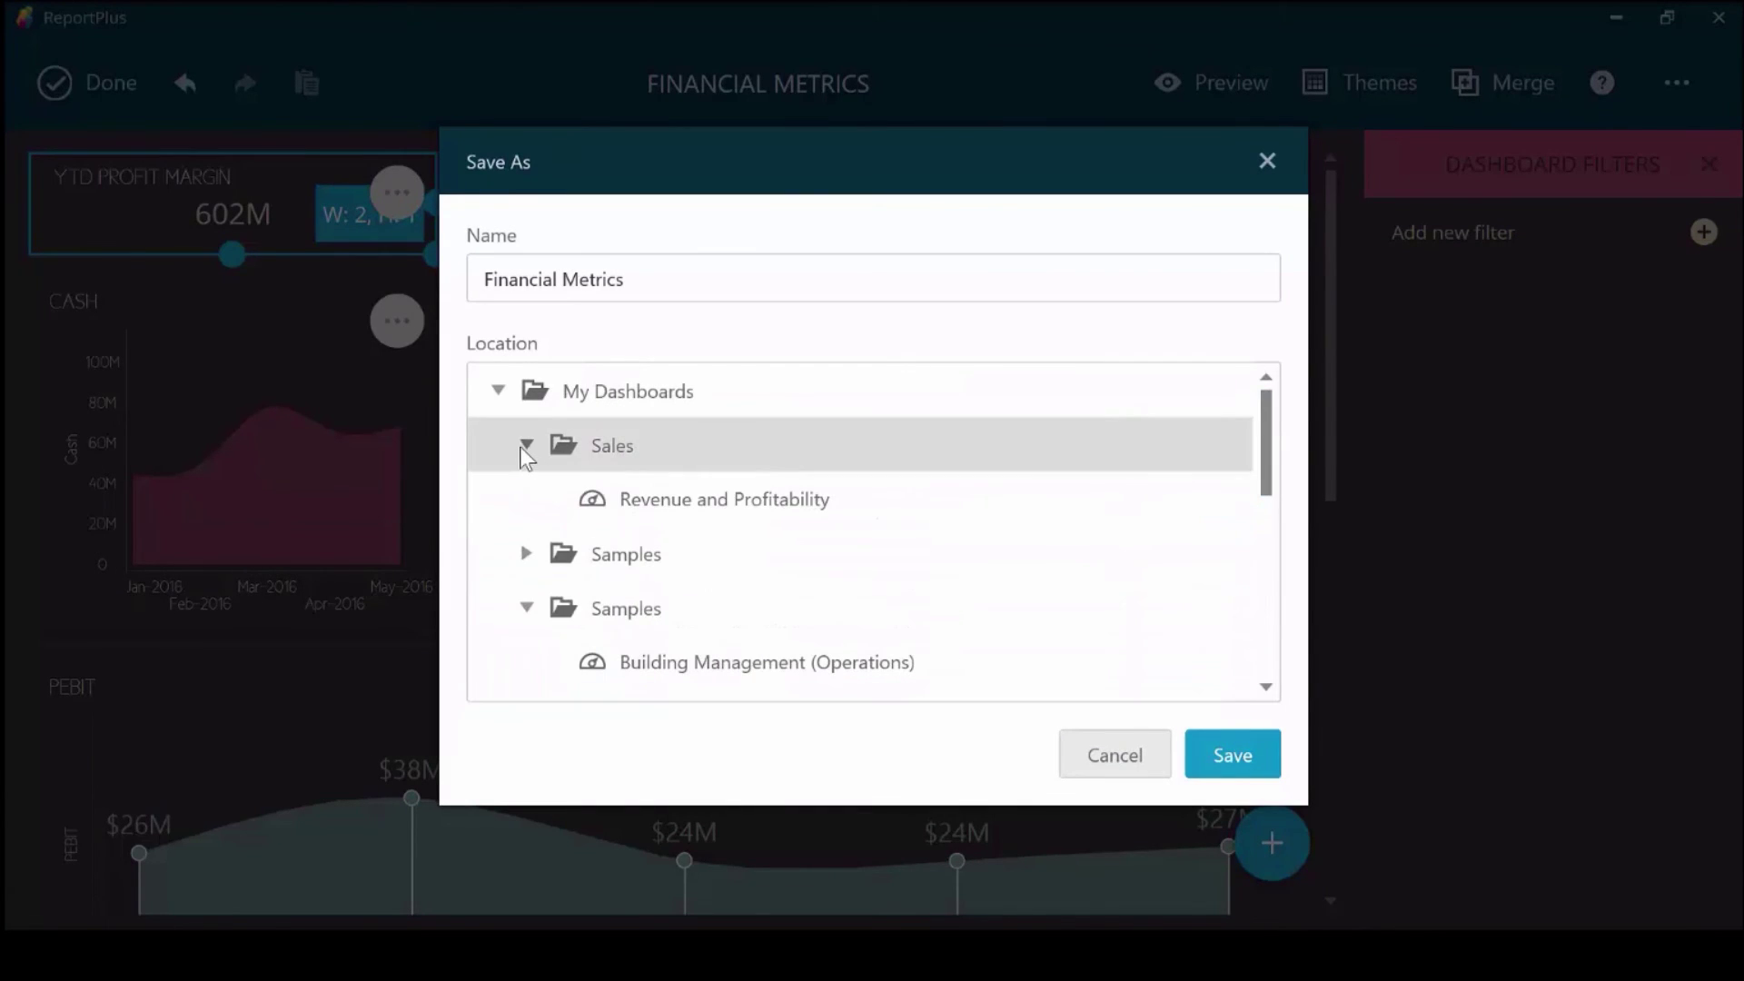
click(757, 445)
text(Fi)
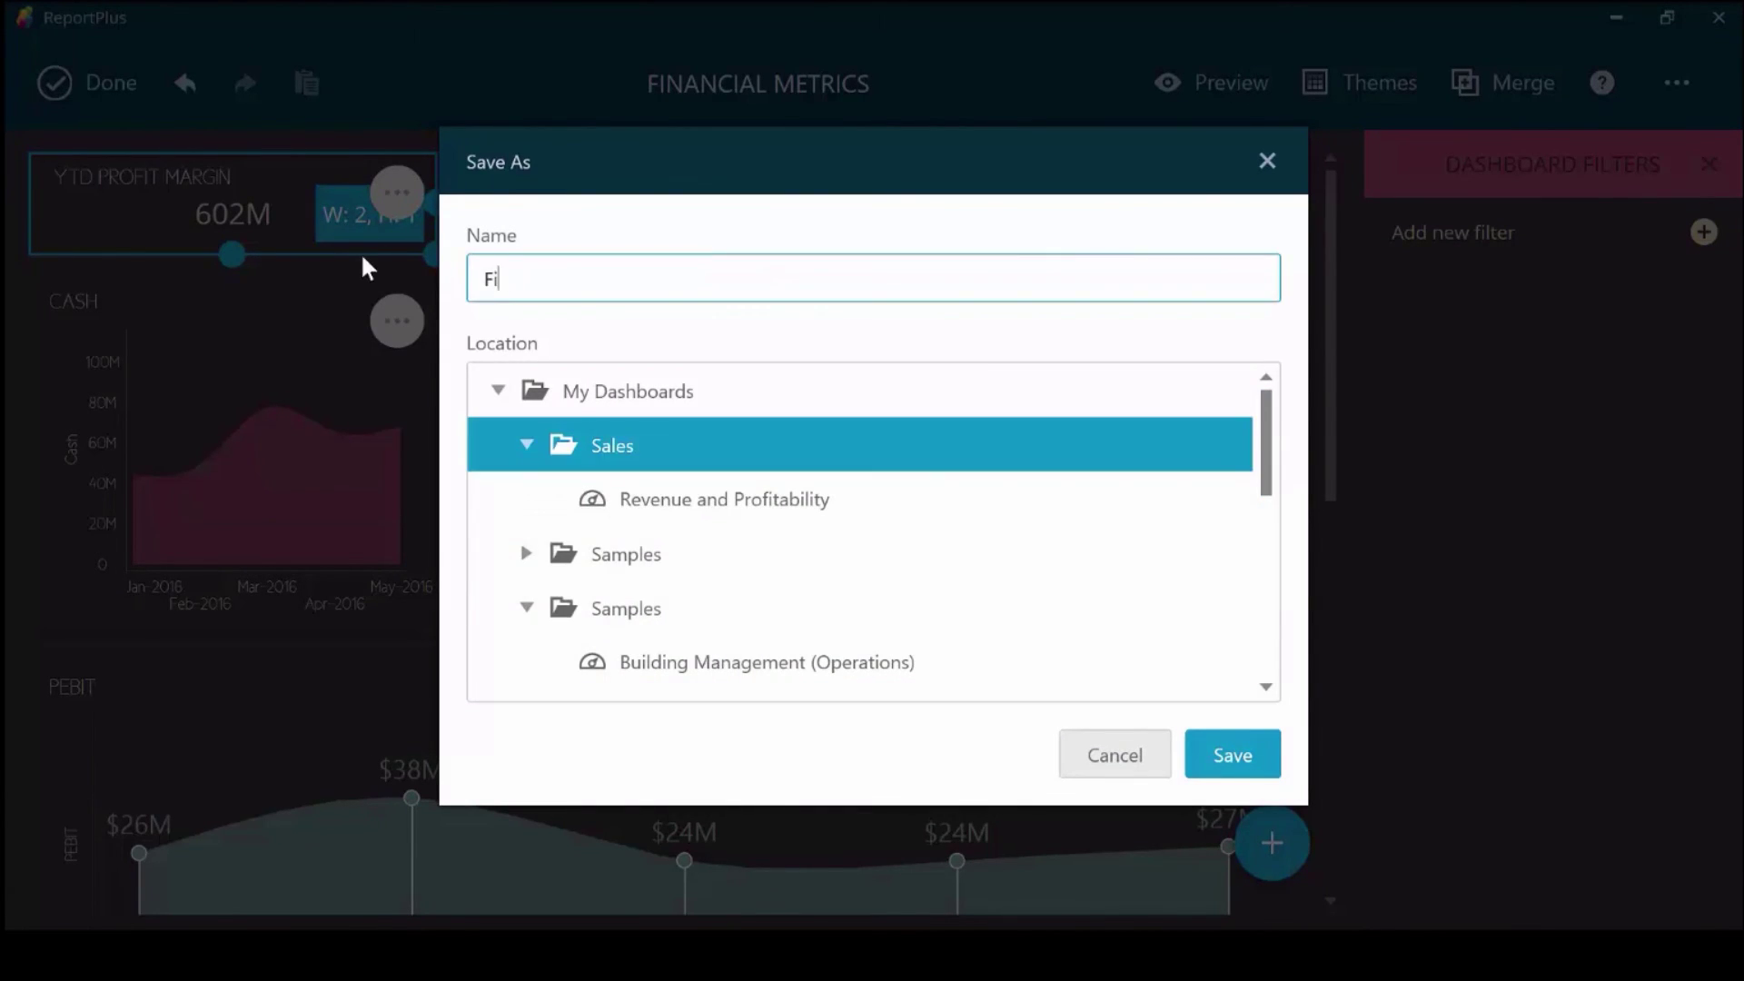
text(nancial Mer)
key(BackSpace)
text(trics)
click(1243, 755)
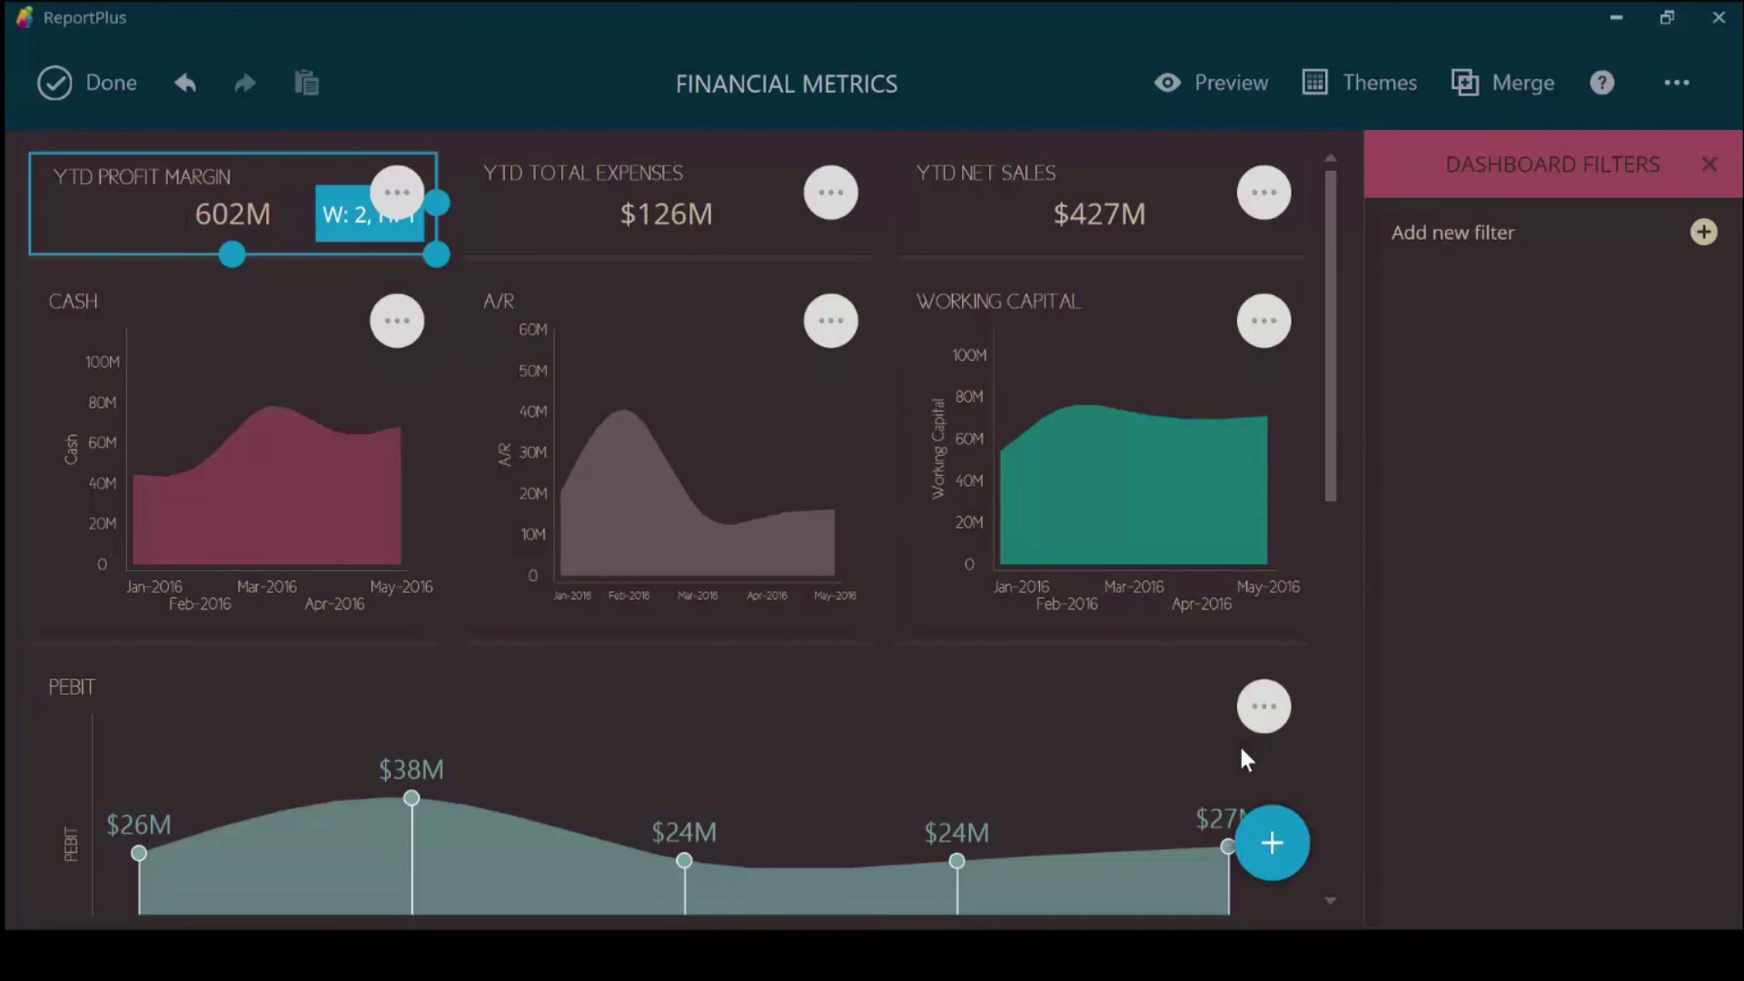